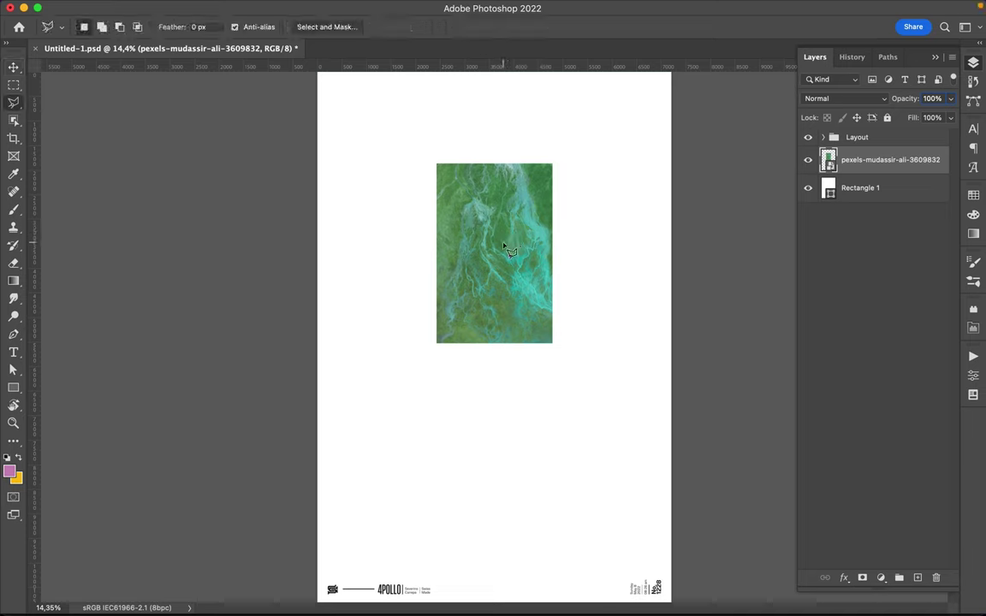
Trim the marble image to a rough freehand outline, rasterizing it and deleting everything outside
{"action": "left_click", "coordinate": [48, 99]}
{"action": "mouse_move", "coordinate": [439, 172]}
{"action": "left_mouse_down"}
{"action": "mouse_move", "coordinate": [440, 340]}
{"action": "mouse_move", "coordinate": [543, 342]}
{"action": "mouse_move", "coordinate": [548, 166]}
{"action": "mouse_move", "coordinate": [398, 154]}
{"action": "left_mouse_up"}
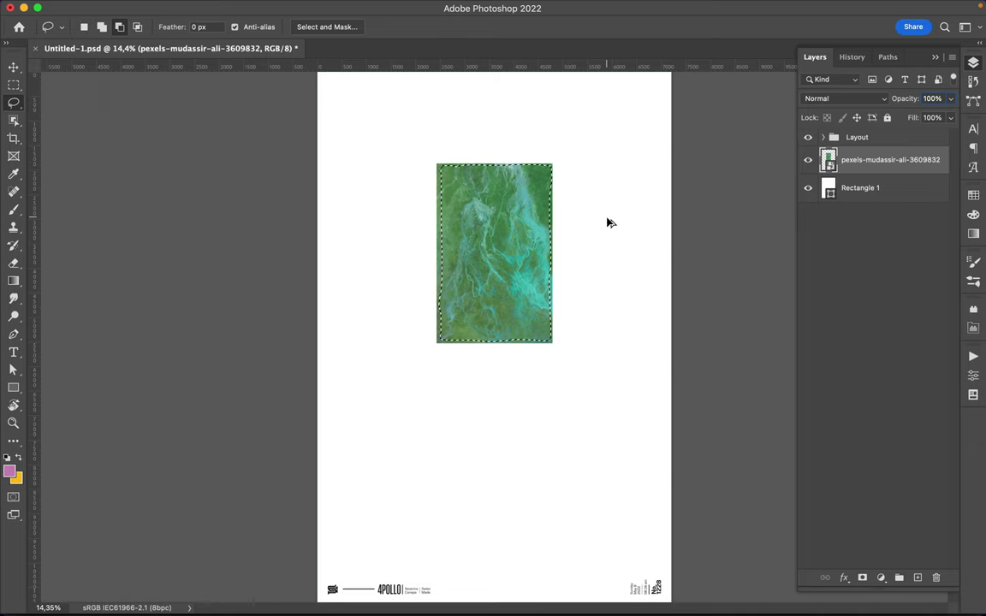
{"action": "key", "text": "ctrl+alt+i"}
{"action": "left_click", "coordinate": [532, 475]}
{"action": "key", "text": "ctrl+shift+i"}
{"action": "key", "text": "BackSpace"}
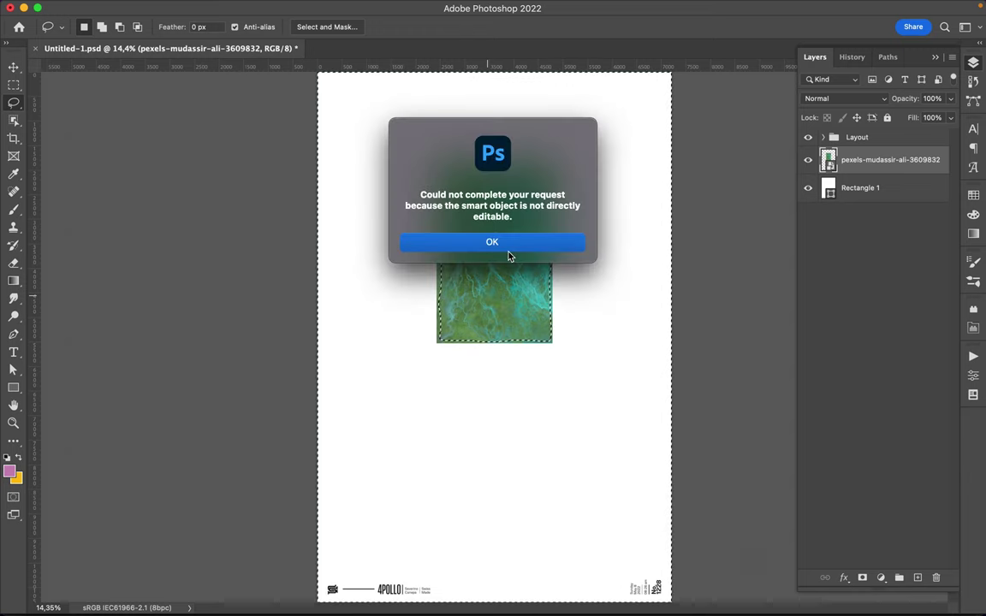
{"action": "left_click", "coordinate": [493, 243]}
{"action": "right_click", "coordinate": [856, 159]}
{"action": "left_click", "coordinate": [710, 489]}
{"action": "key", "text": "BackSpace"}
{"action": "key", "text": "ctrl+d"}
Centre the marble tile and place copies, one rotated 90°, at the upper left and lower right
{"action": "key", "text": "v"}
{"action": "mouse_move", "coordinate": [520, 279]}
{"action": "left_mouse_down"}
{"action": "mouse_move", "coordinate": [520, 342]}
{"action": "mouse_move", "coordinate": [338, 229]}
{"action": "left_mouse_up"}
{"action": "key", "text": "ctrl+minus"}
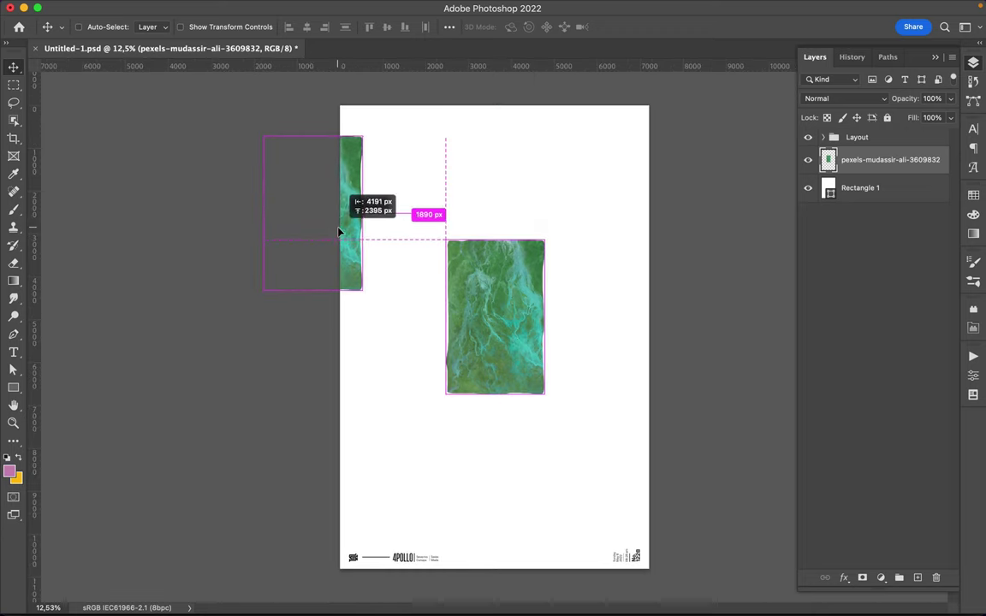
{"action": "key", "text": "ctrl+t"}
{"action": "left_click_drag", "start_coordinate": [376, 136], "coordinate": [368, 274]}
{"action": "key", "text": "Return"}
{"action": "mouse_move", "coordinate": [378, 175]}
{"action": "left_mouse_down"}
{"action": "mouse_move", "coordinate": [363, 157]}
{"action": "mouse_move", "coordinate": [620, 456]}
{"action": "left_mouse_up"}
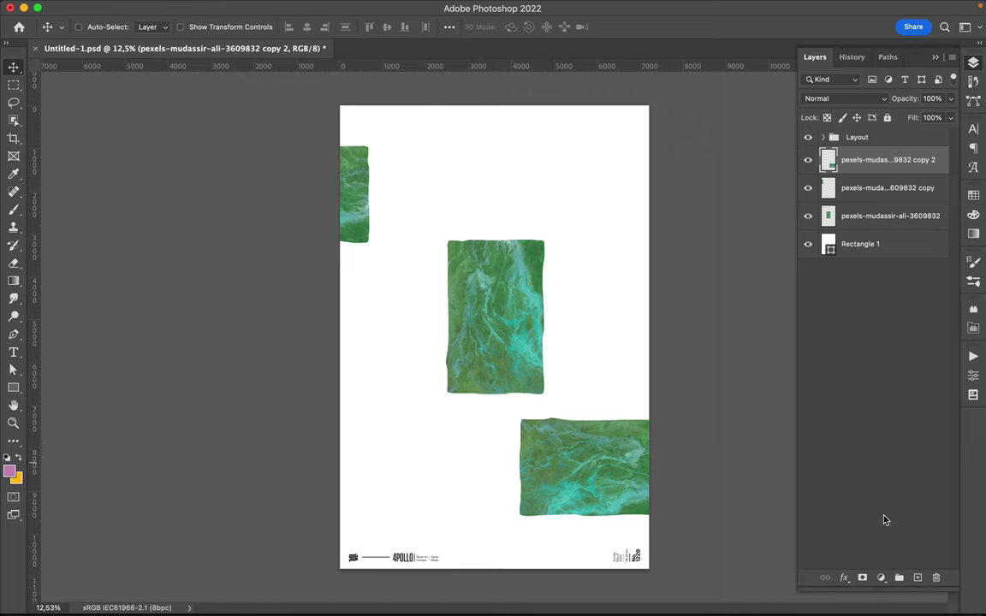
{"action": "key", "text": "ctrl+shift+alt+n"}
Paint three large pink blobs with a 1400 px hard round brush
{"action": "key", "text": "b"}
{"action": "right_click", "coordinate": [514, 410]}
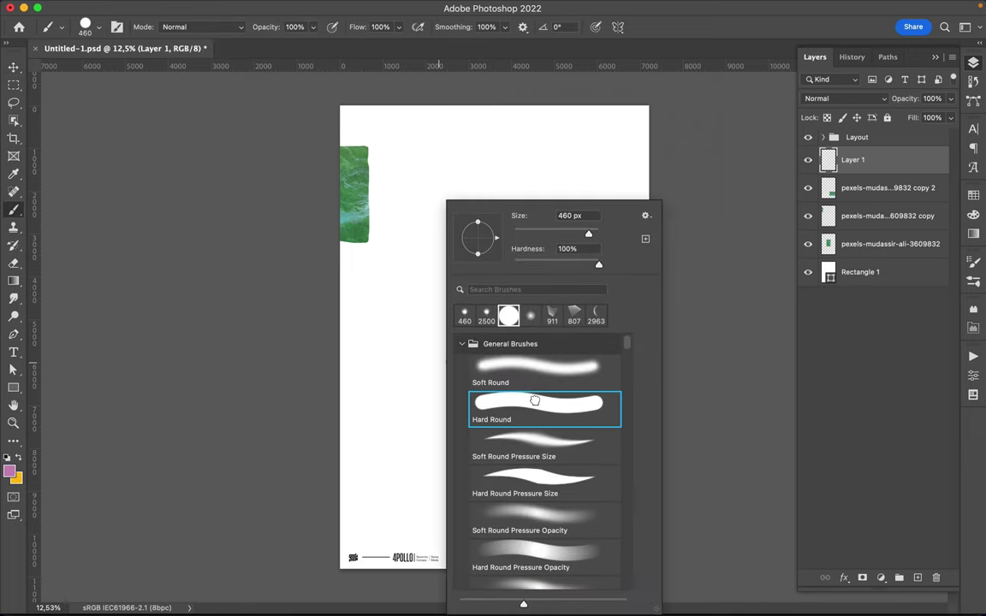
{"action": "double_click", "coordinate": [569, 214]}
{"action": "type", "text": "1400"}
{"action": "key", "text": "Return"}
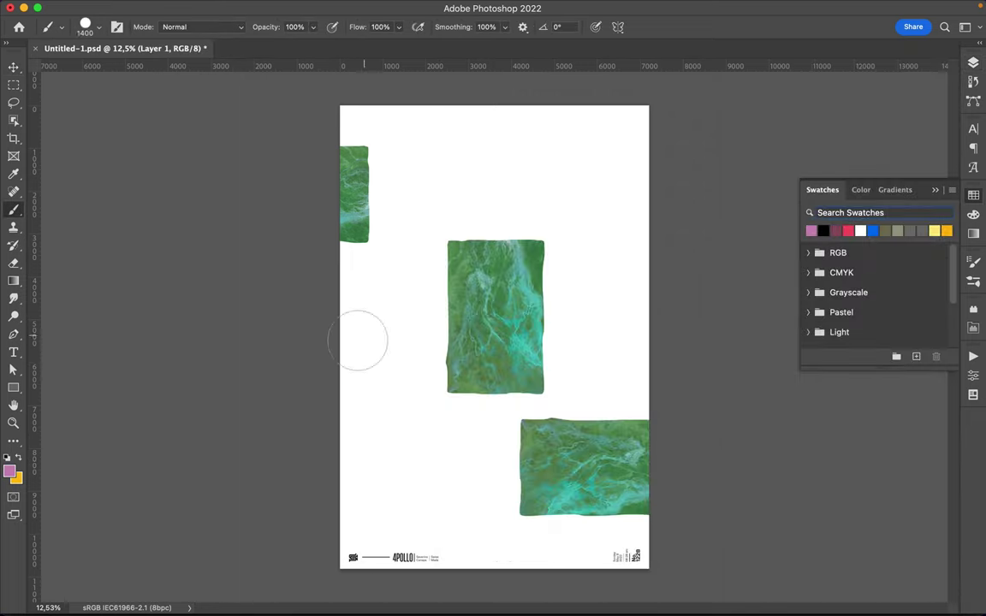
{"action": "left_click_drag", "start_coordinate": [330, 340], "coordinate": [400, 293]}
{"action": "left_click_drag", "start_coordinate": [526, 323], "coordinate": [599, 342]}
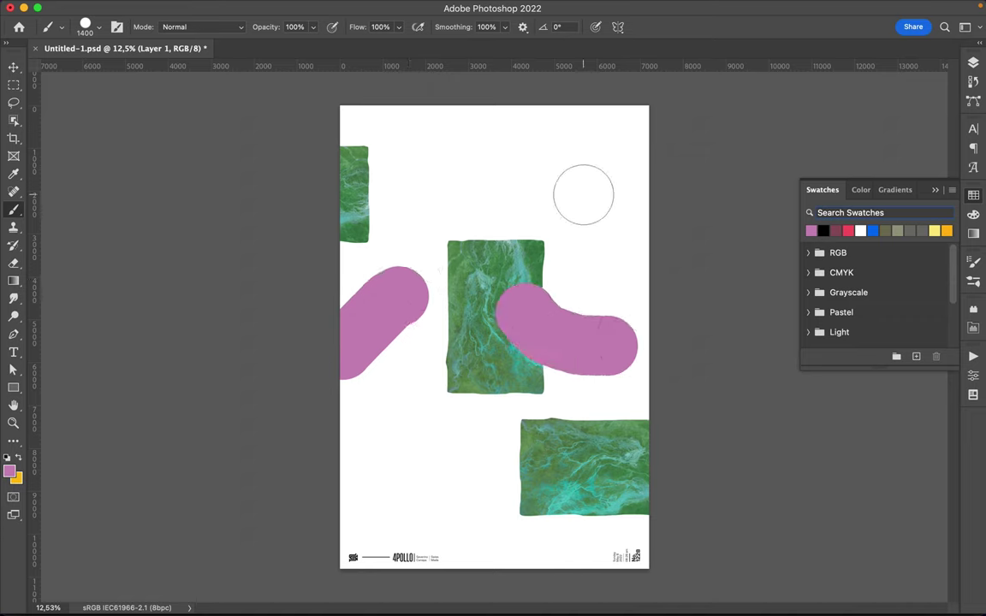
{"action": "left_click_drag", "start_coordinate": [539, 170], "coordinate": [552, 154]}
Add short pink strokes around the middle and bottom tiles with a 380 px brush
{"action": "right_click", "coordinate": [486, 411]}
{"action": "left_click_drag", "start_coordinate": [658, 234], "coordinate": [633, 234]}
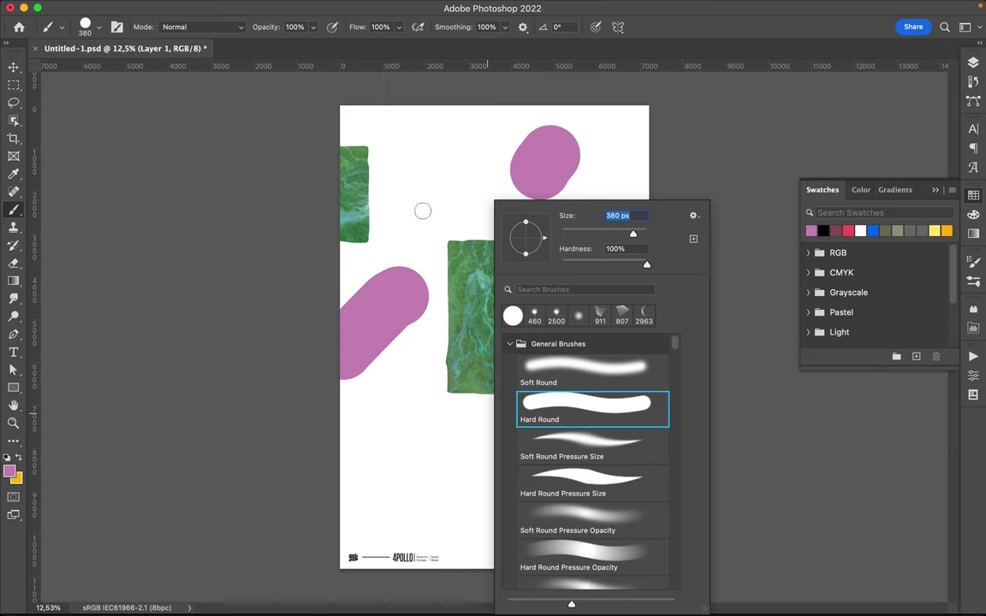
{"action": "left_click_drag", "start_coordinate": [429, 245], "coordinate": [454, 224]}
{"action": "left_click_drag", "start_coordinate": [428, 417], "coordinate": [536, 454]}
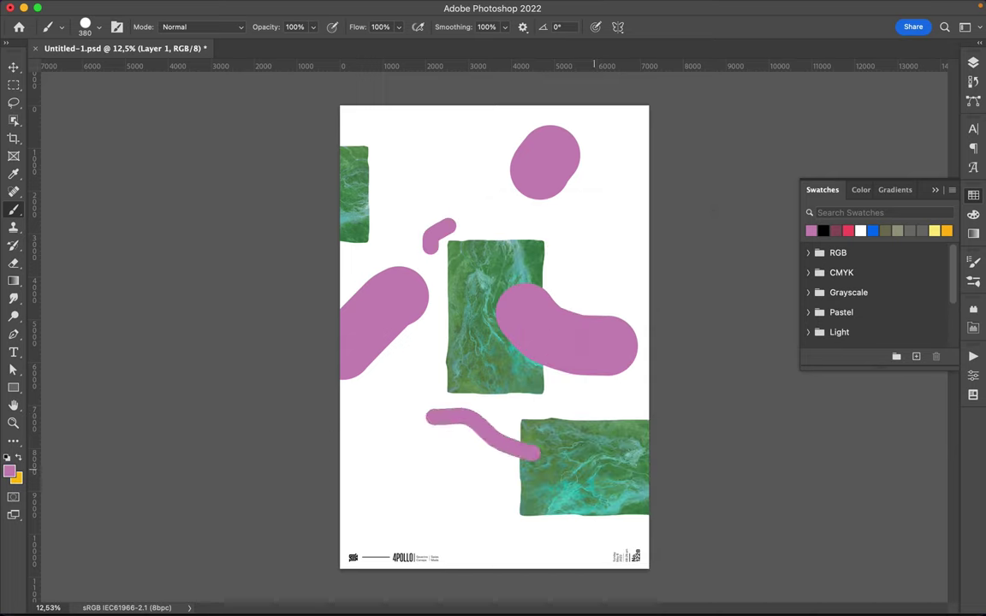
{"action": "left_click_drag", "start_coordinate": [552, 243], "coordinate": [554, 275]}
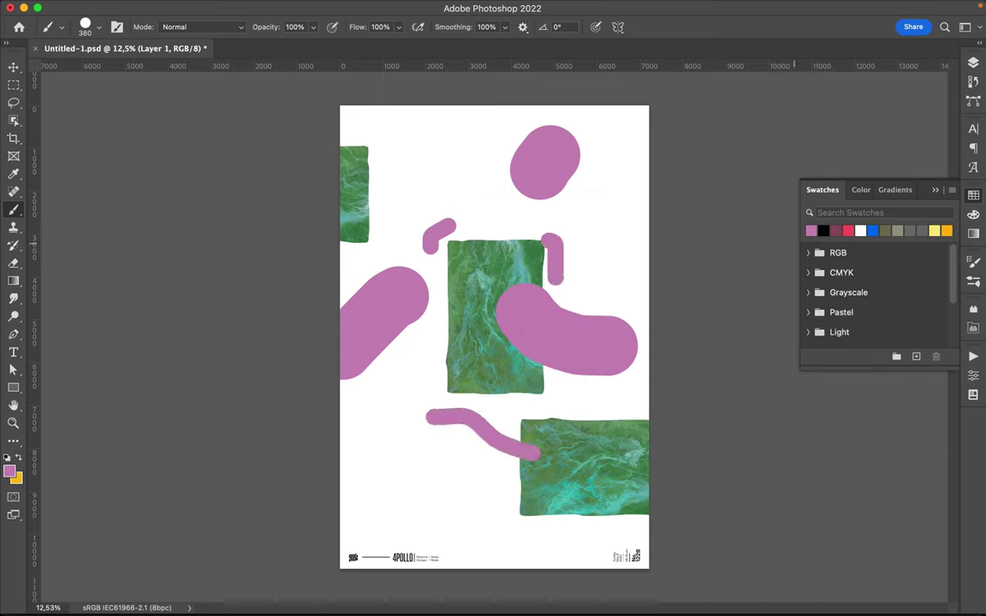
{"action": "key", "text": "F7"}
{"action": "key", "text": "ctrl+shift+alt+n"}
{"action": "right_click", "coordinate": [524, 201]}
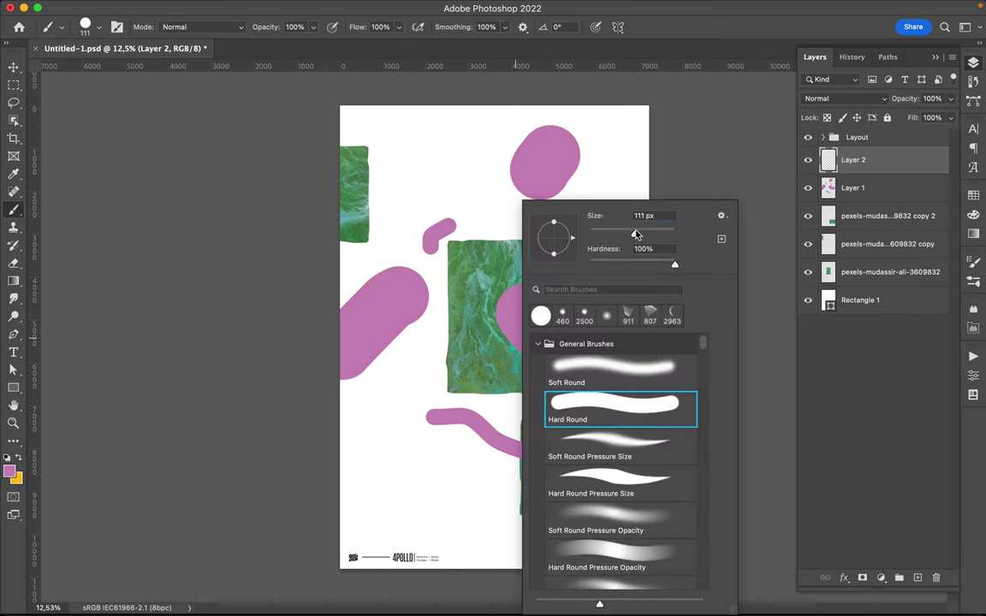
Draw thin 111 px pink lines on the upper left, across the bottom tile and down the left edge
{"action": "key", "text": "Return"}
{"action": "left_click_drag", "start_coordinate": [385, 142], "coordinate": [385, 232]}
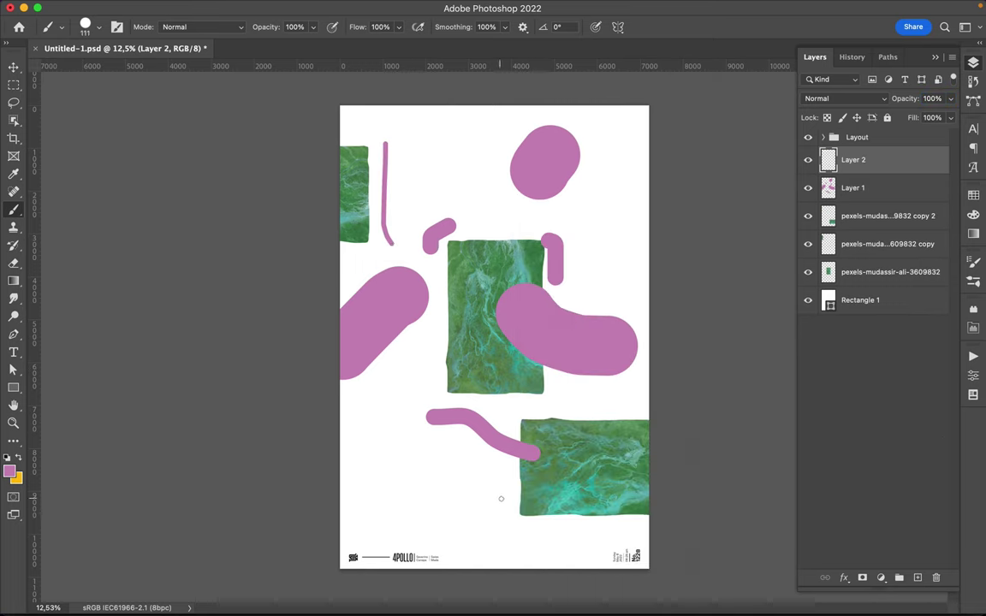
{"action": "left_click_drag", "start_coordinate": [575, 408], "coordinate": [589, 395]}
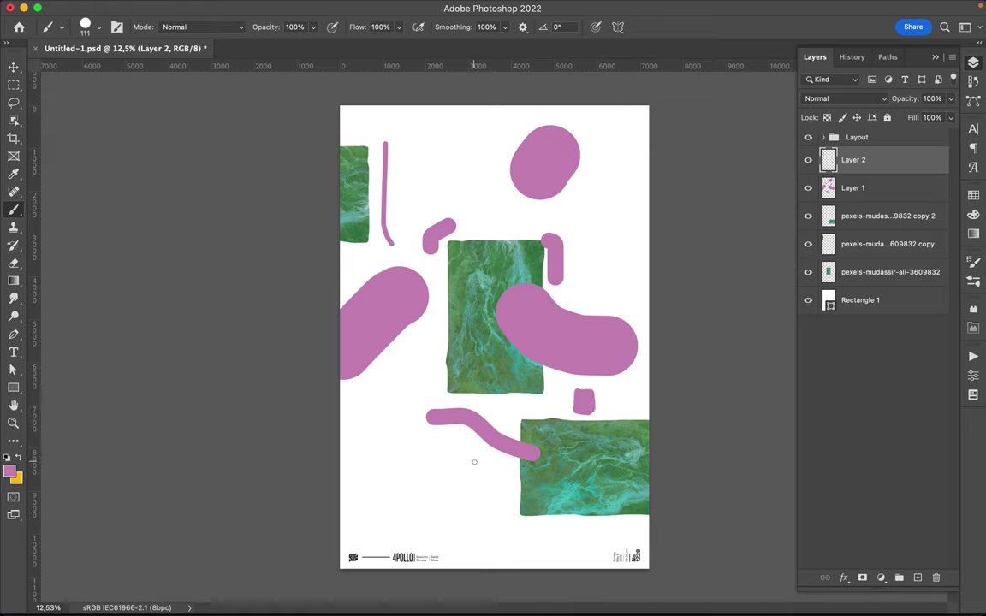
{"action": "left_click_drag", "start_coordinate": [418, 483], "coordinate": [578, 462]}
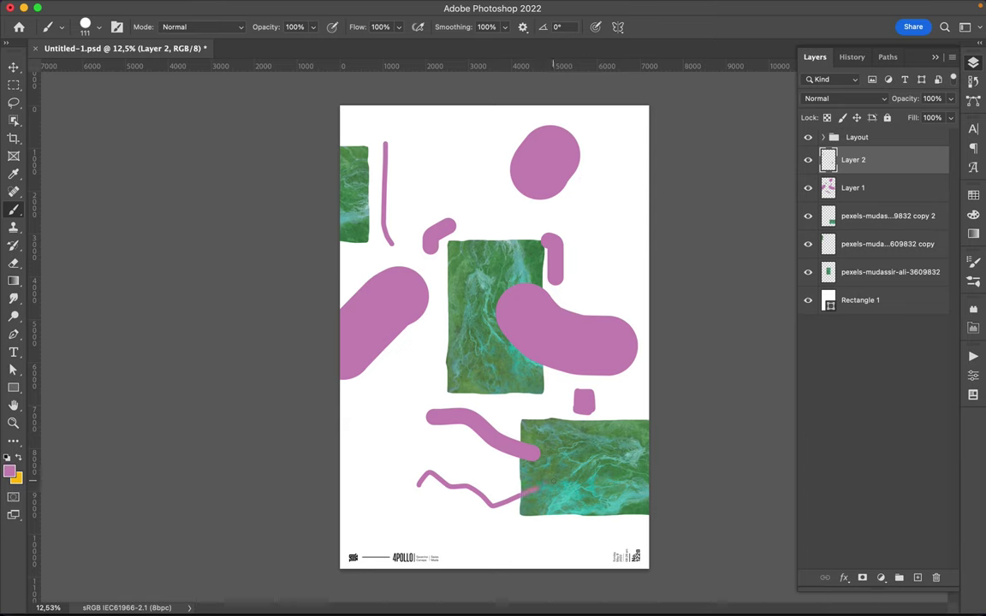
{"action": "left_click_drag", "start_coordinate": [343, 398], "coordinate": [368, 521]}
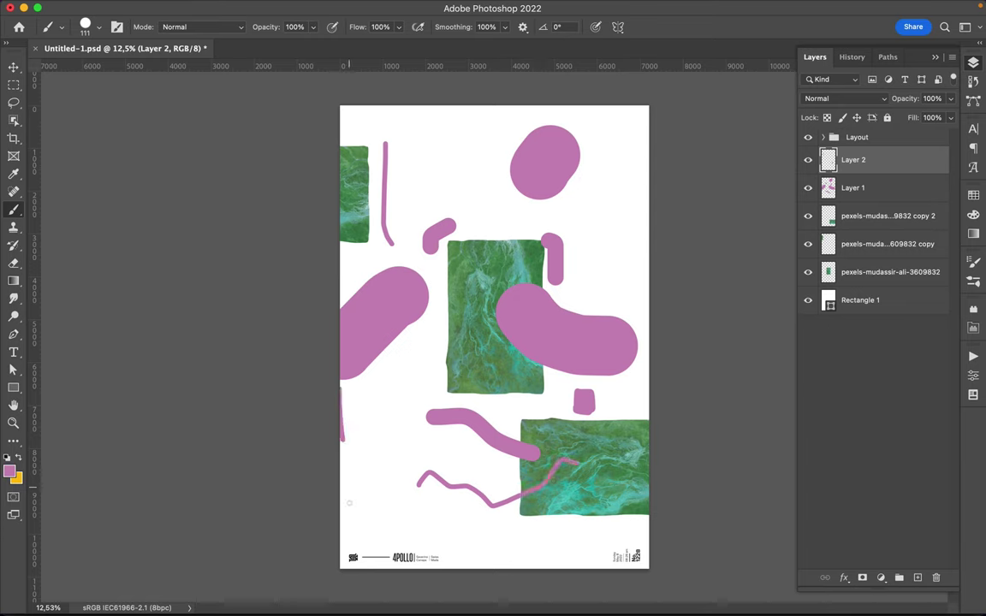
Switch to a 30 px brush and add a zigzag and scribbled loops near the top blob
{"action": "right_click", "coordinate": [613, 246]}
{"action": "left_click_drag", "start_coordinate": [712, 233], "coordinate": [700, 232]}
{"action": "left_click", "coordinate": [586, 139]}
{"action": "left_click_drag", "start_coordinate": [586, 141], "coordinate": [621, 276]}
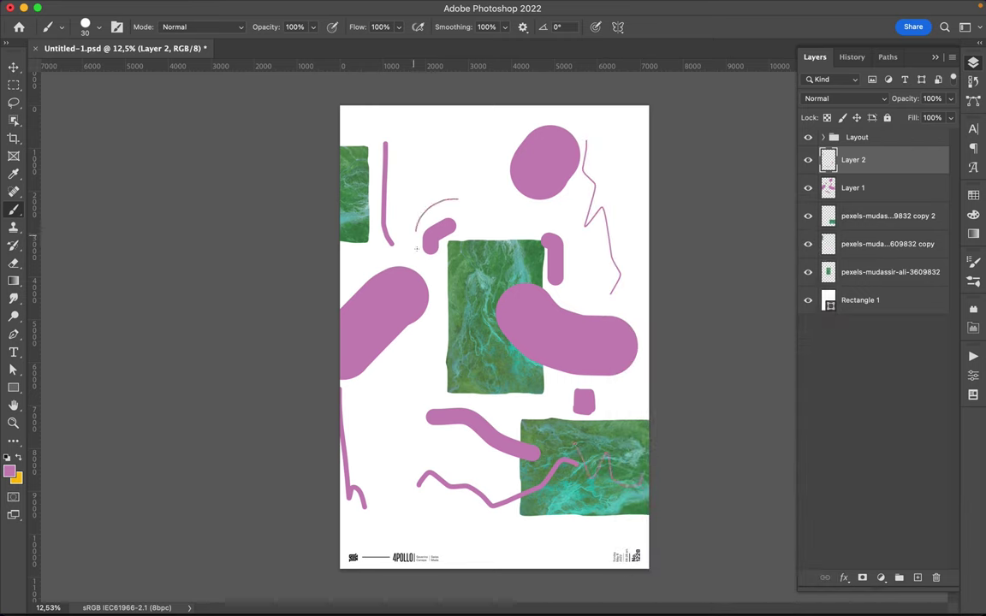
{"action": "left_click_drag", "start_coordinate": [446, 231], "coordinate": [455, 200]}
{"action": "left_click_drag", "start_coordinate": [411, 244], "coordinate": [446, 196]}
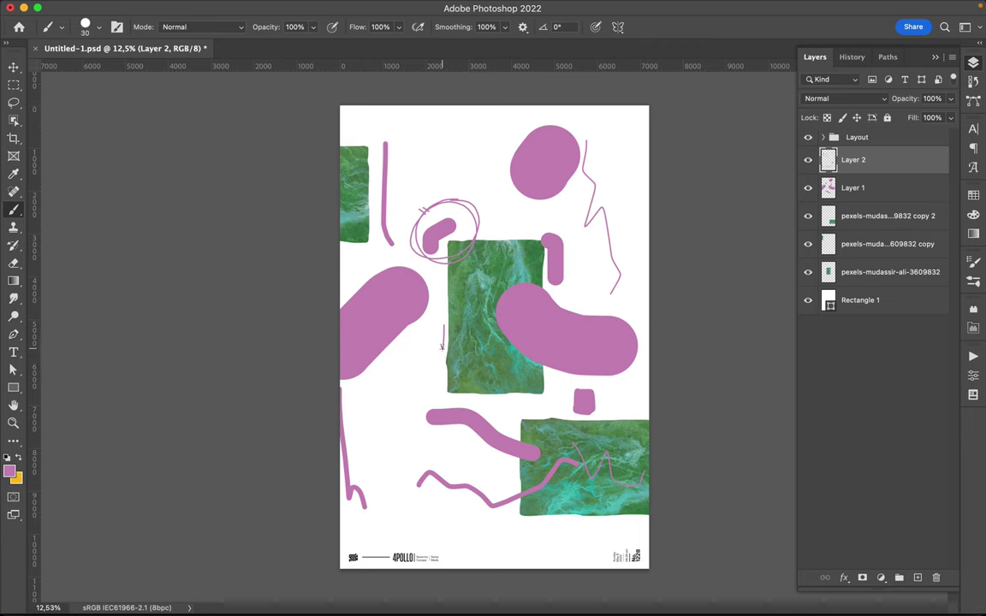
Outline the middle tile's bottom and right edges with thin pink strokes, then shrink the brush to about 15 px
{"action": "mouse_move", "coordinate": [443, 390]}
{"action": "left_mouse_down"}
{"action": "mouse_move", "coordinate": [512, 396]}
{"action": "mouse_move", "coordinate": [546, 366]}
{"action": "left_mouse_up"}
{"action": "left_click_drag", "start_coordinate": [454, 397], "coordinate": [552, 370]}
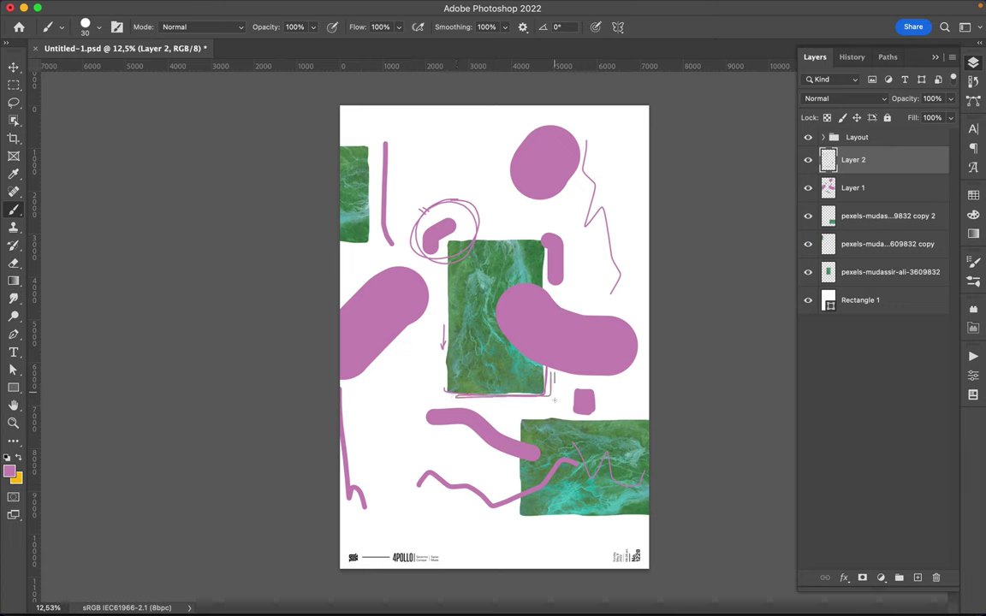
{"action": "left_click_drag", "start_coordinate": [440, 391], "coordinate": [549, 377]}
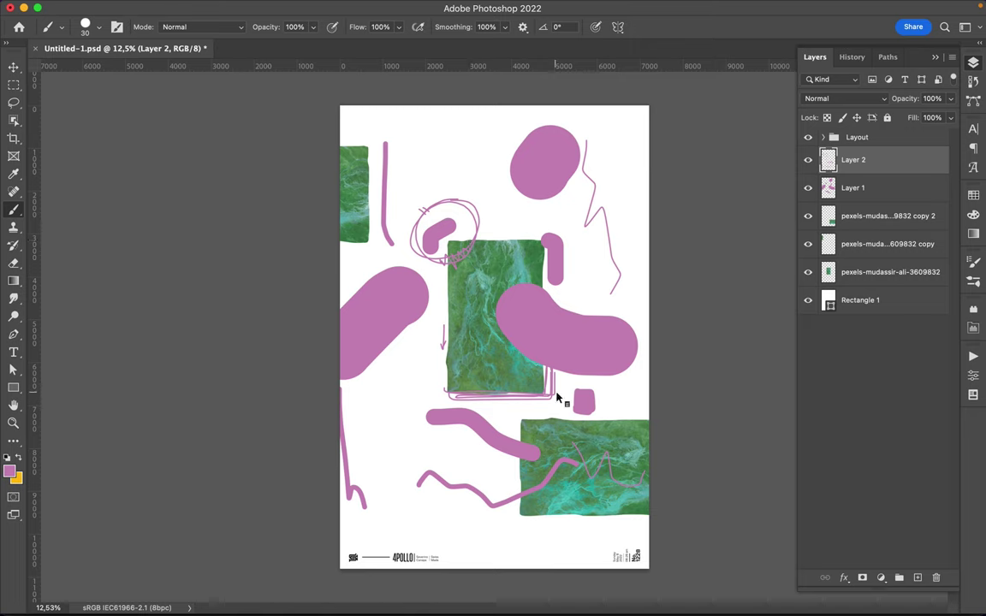
{"action": "right_click", "coordinate": [556, 398]}
{"action": "left_click_drag", "start_coordinate": [629, 229], "coordinate": [621, 235]}
Draw fine 11 px scribbles and zigzags beneath and beside the top pink blob
{"action": "left_click", "coordinate": [370, 345]}
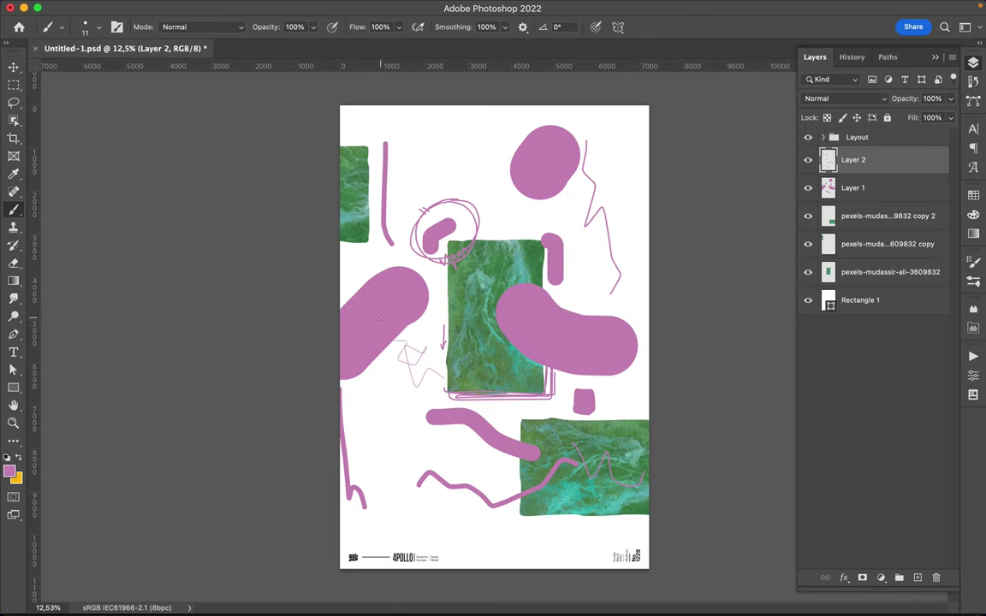
{"action": "left_click_drag", "start_coordinate": [549, 200], "coordinate": [453, 185]}
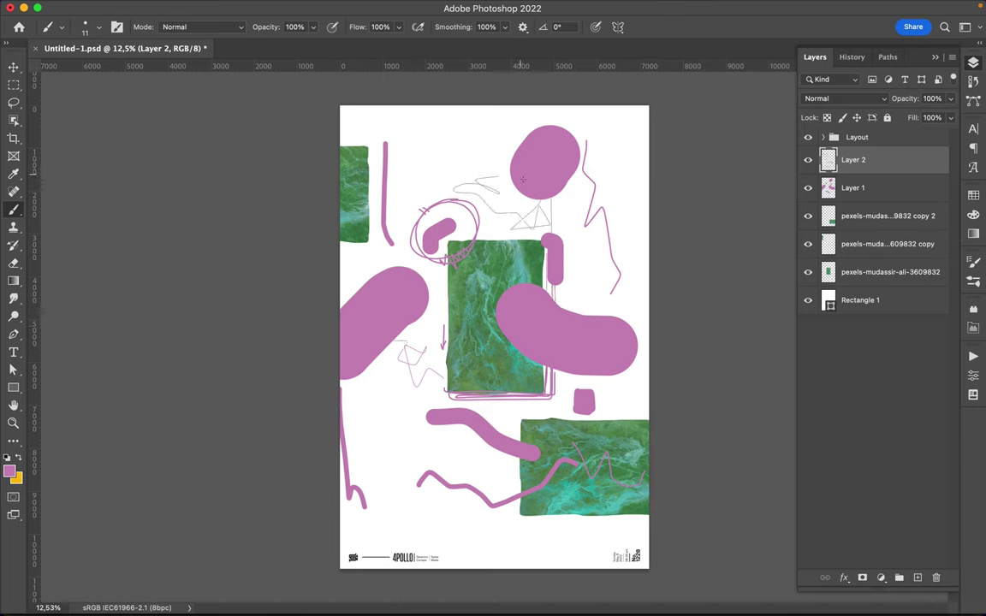
{"action": "left_click_drag", "start_coordinate": [552, 221], "coordinate": [583, 205]}
{"action": "left_click_drag", "start_coordinate": [567, 305], "coordinate": [610, 305]}
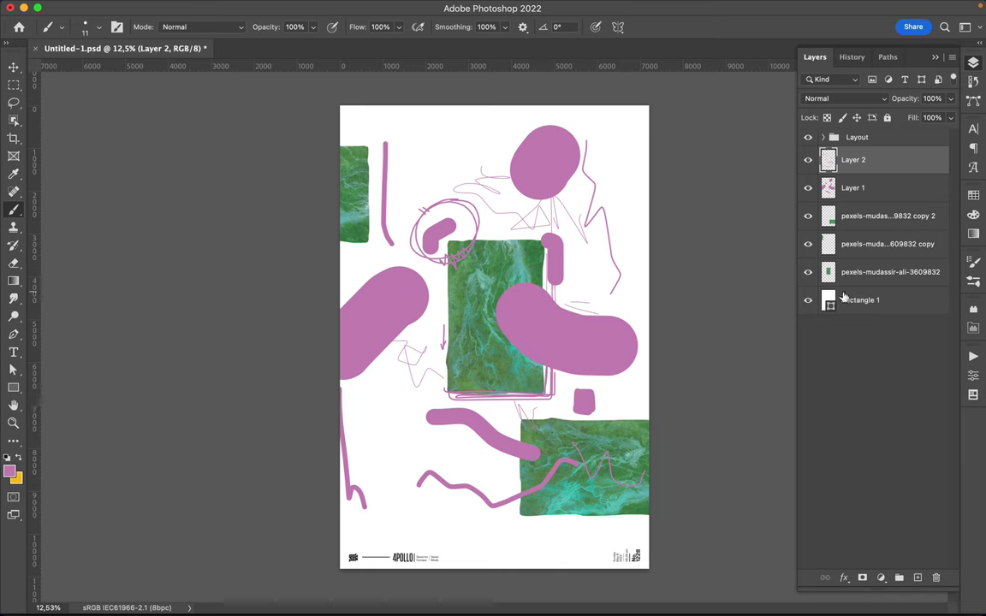
Scribble a loose zigzag on the lower left on a new layer above the background, then pick maroon
{"action": "left_click", "coordinate": [847, 299]}
{"action": "key", "text": "super+shift+alt+n"}
{"action": "mouse_move", "coordinate": [349, 442]}
{"action": "left_mouse_down"}
{"action": "mouse_move", "coordinate": [515, 472]}
{"action": "mouse_move", "coordinate": [454, 429]}
{"action": "left_mouse_up"}
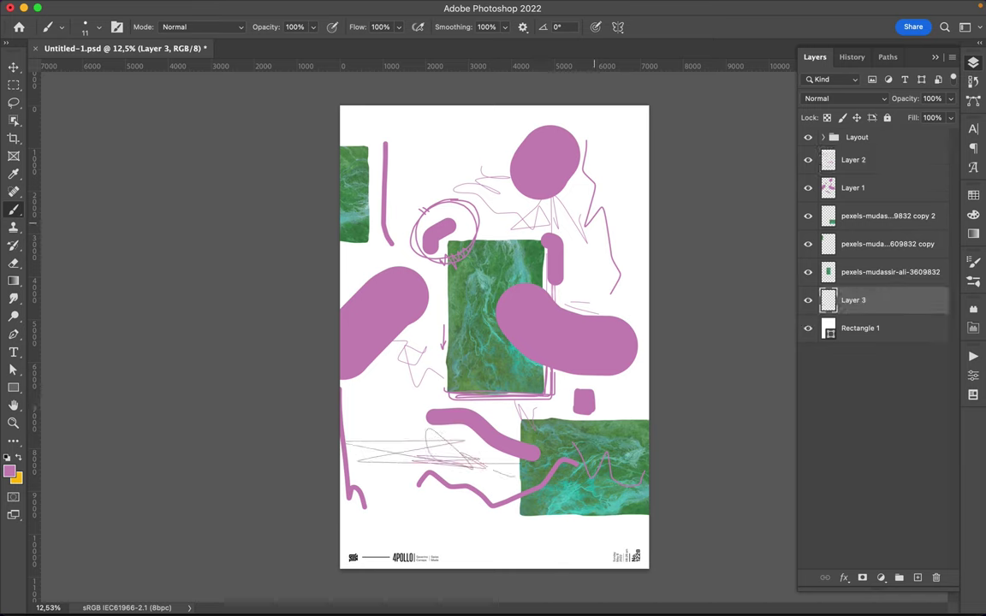
{"action": "left_click", "coordinate": [973, 214]}
{"action": "left_click", "coordinate": [843, 227]}
{"action": "left_click", "coordinate": [860, 328]}
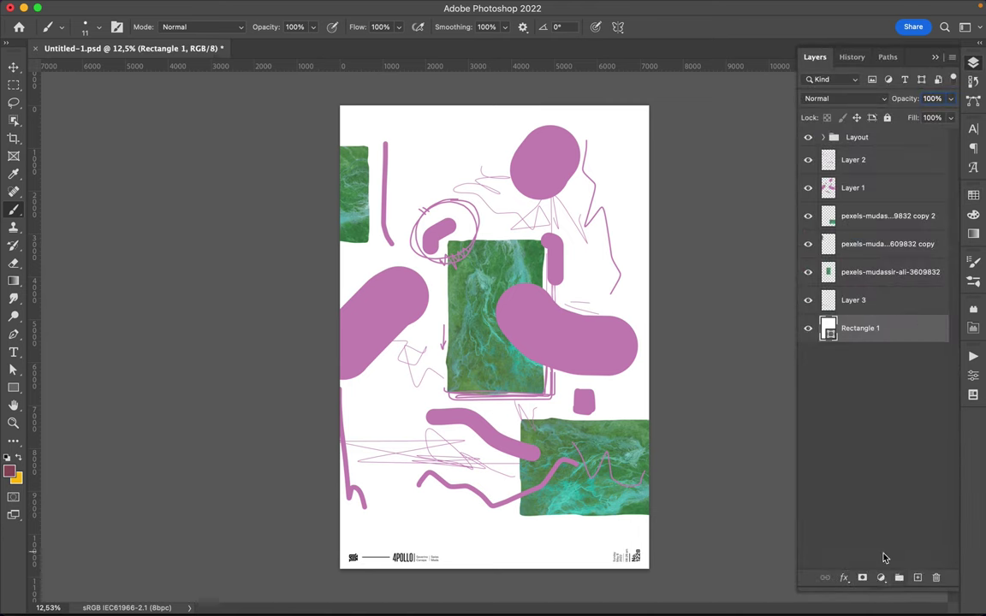
On a new layer, paint large maroon blobs behind the tiles with a 1760 px brush
{"action": "key", "text": "ctrl+shift+alt+n"}
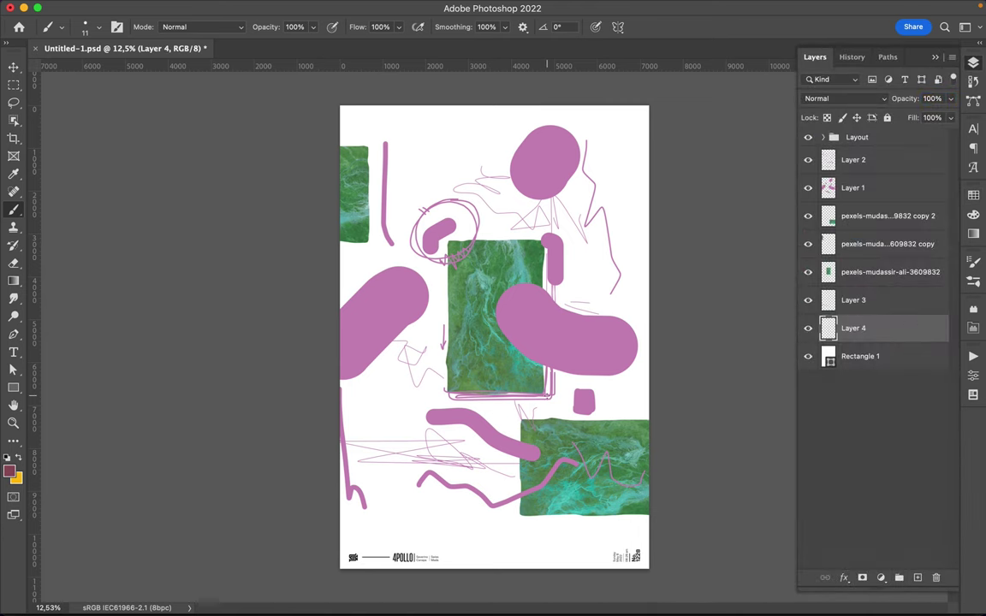
{"action": "right_click", "coordinate": [494, 360]}
{"action": "left_click_drag", "start_coordinate": [563, 211], "coordinate": [624, 207]}
{"action": "left_click", "coordinate": [407, 401]}
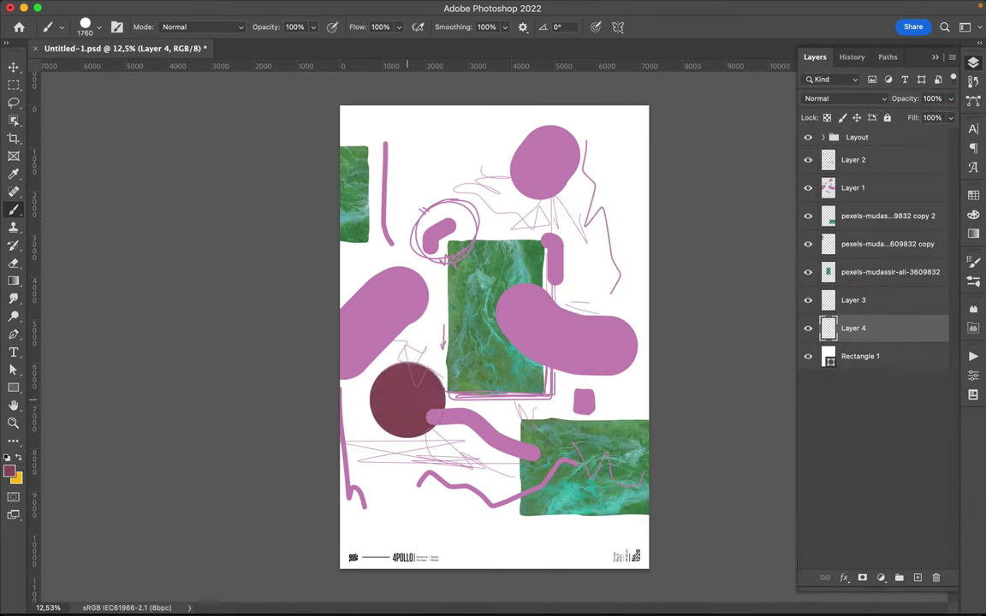
{"action": "left_click_drag", "start_coordinate": [406, 400], "coordinate": [663, 496]}
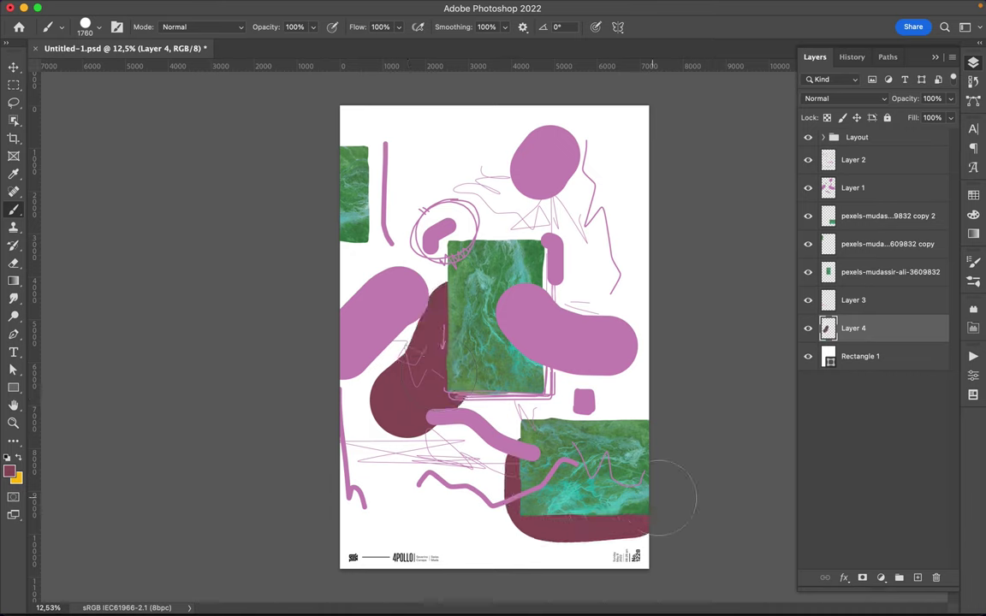
{"action": "left_click_drag", "start_coordinate": [329, 513], "coordinate": [409, 503]}
{"action": "left_click", "coordinate": [577, 217]}
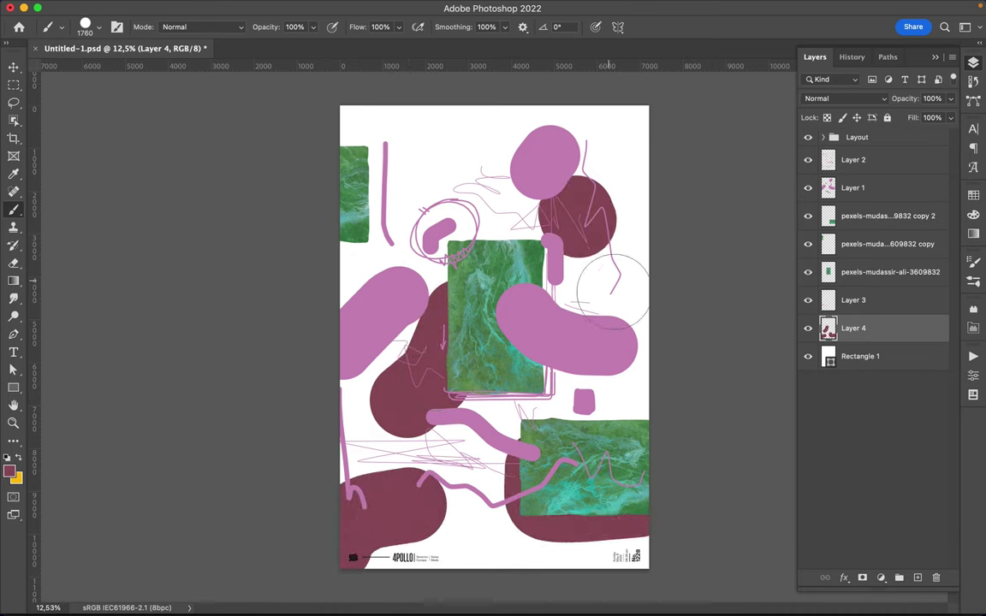
{"action": "left_click_drag", "start_coordinate": [612, 291], "coordinate": [628, 321]}
{"action": "left_click_drag", "start_coordinate": [359, 115], "coordinate": [458, 205]}
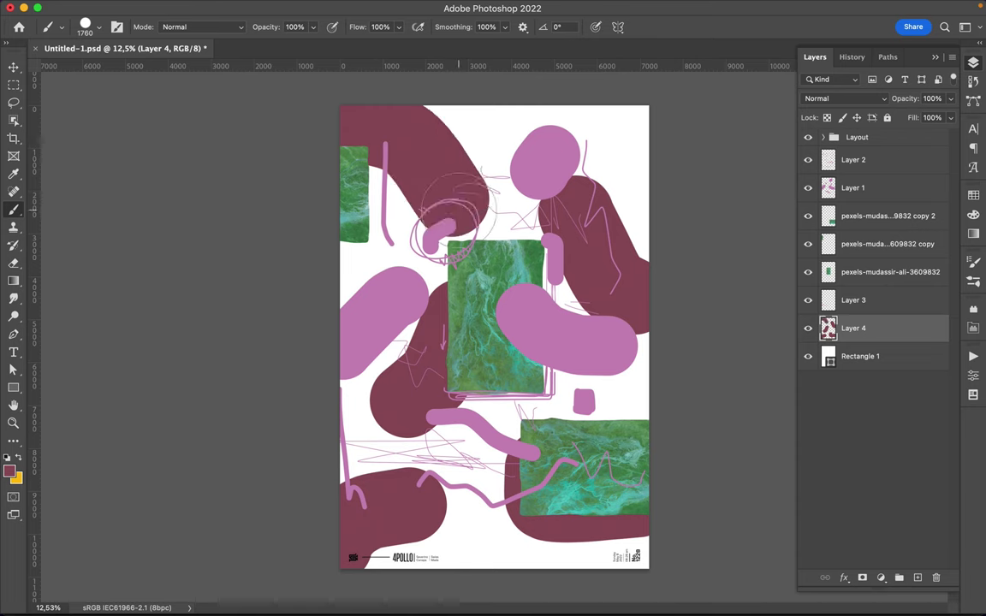
Paint a maroon capsule near the top right with a 460 px brush
{"action": "right_click", "coordinate": [531, 281]}
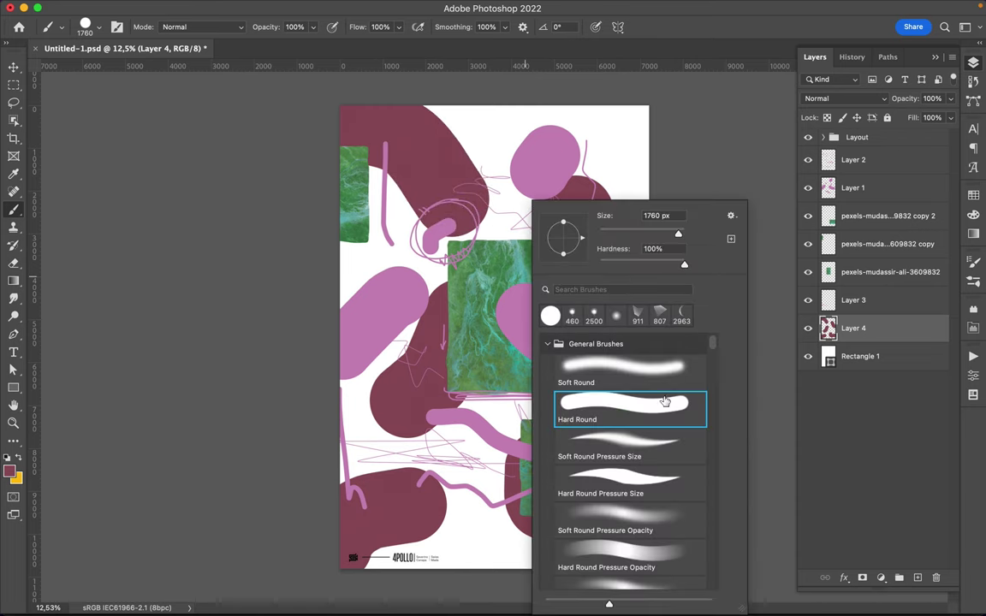
{"action": "left_click_drag", "start_coordinate": [608, 214], "coordinate": [595, 214]}
{"action": "key", "text": "Return"}
{"action": "left_click_drag", "start_coordinate": [608, 156], "coordinate": [633, 198]}
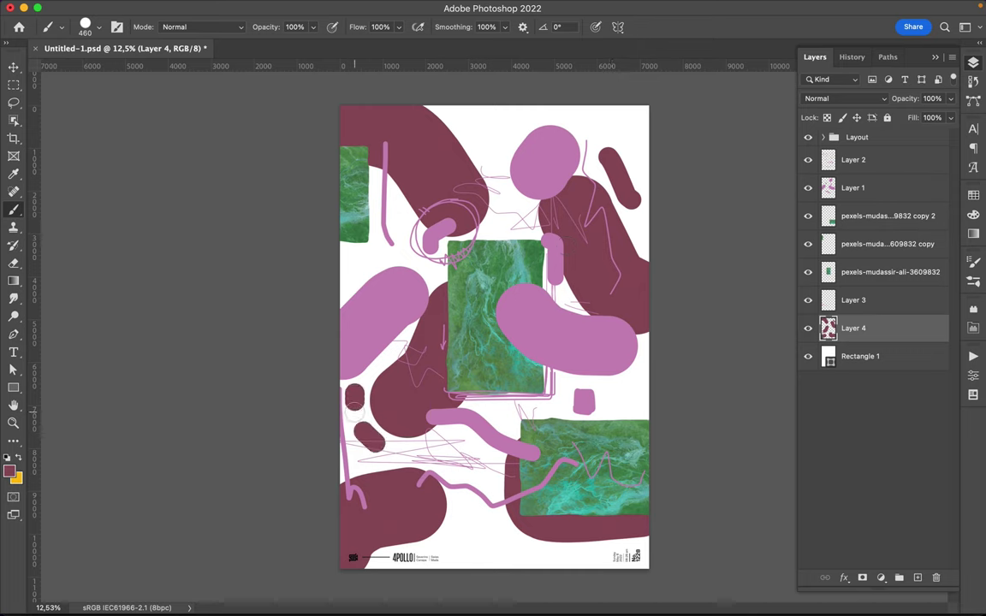
Add short 130 px maroon strokes near the top right and below the central tile
{"action": "right_click", "coordinate": [460, 523]}
{"action": "left_click_drag", "start_coordinate": [594, 235], "coordinate": [589, 235]}
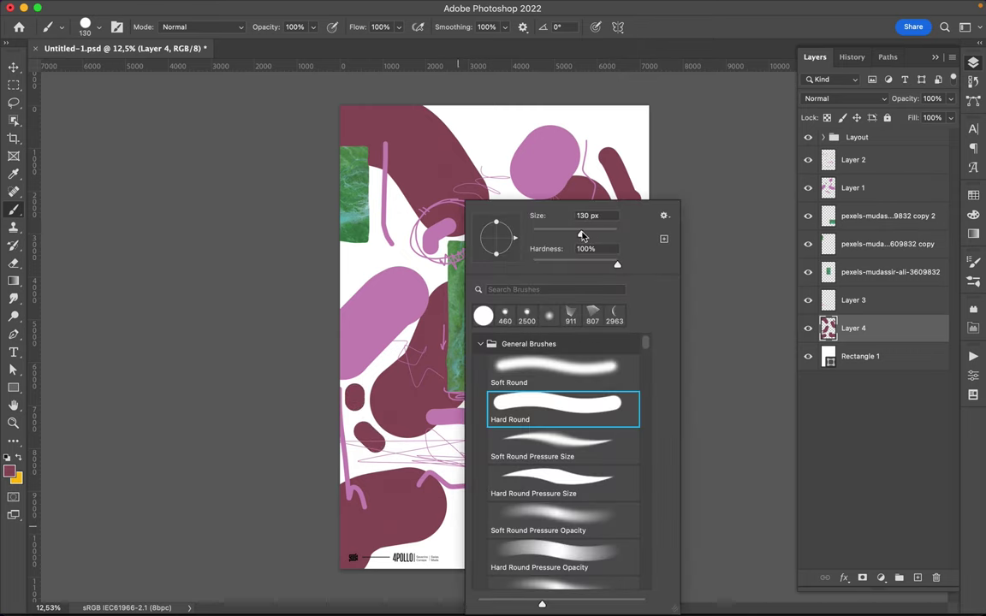
{"action": "key", "text": "Return"}
{"action": "left_click_drag", "start_coordinate": [622, 141], "coordinate": [625, 155]}
{"action": "left_click_drag", "start_coordinate": [553, 371], "coordinate": [566, 385]}
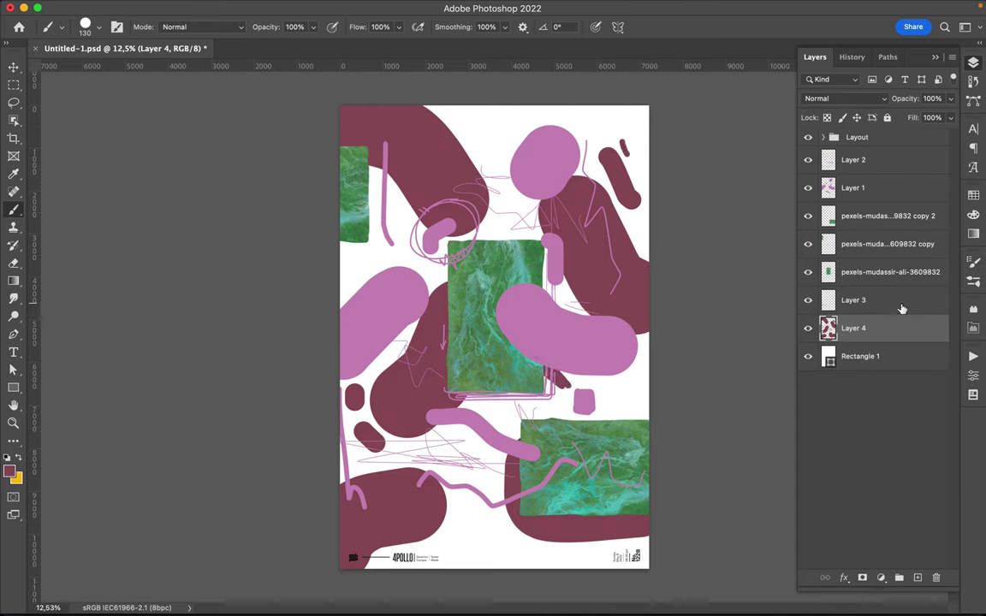
{"action": "left_click", "coordinate": [882, 190]}
On a new layer, paint a maroon zigzag down the left side and a dash near the right edge
{"action": "left_click", "coordinate": [917, 577]}
{"action": "left_click_drag", "start_coordinate": [351, 193], "coordinate": [376, 300]}
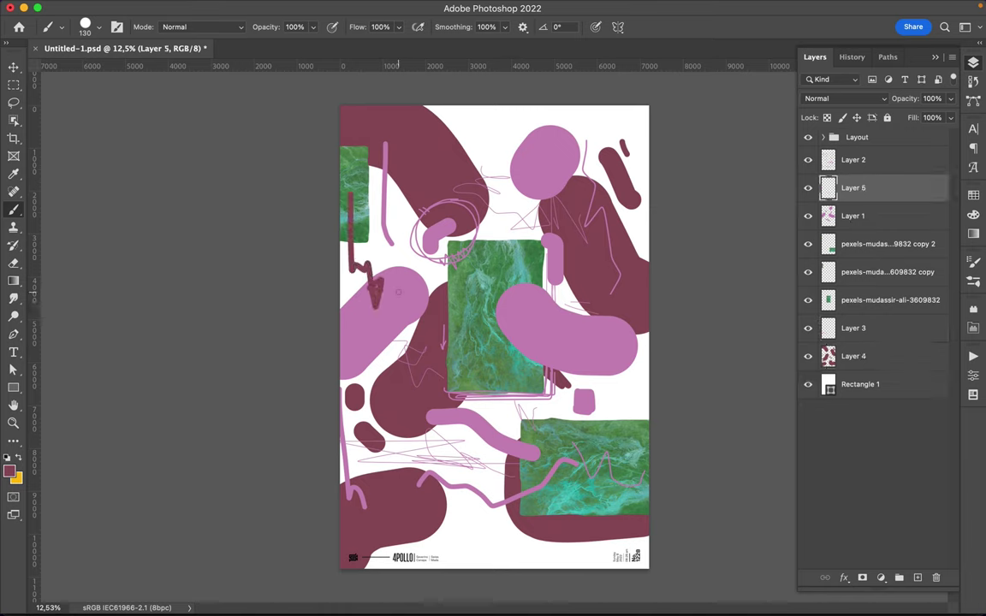
{"action": "left_click_drag", "start_coordinate": [376, 301], "coordinate": [397, 313]}
{"action": "left_click_drag", "start_coordinate": [606, 418], "coordinate": [662, 422]}
Draw thin 17 px dark zigzags and an oval outline inside the top pink blob
{"action": "right_click", "coordinate": [599, 404]}
{"action": "left_click_drag", "start_coordinate": [691, 231], "coordinate": [671, 235]}
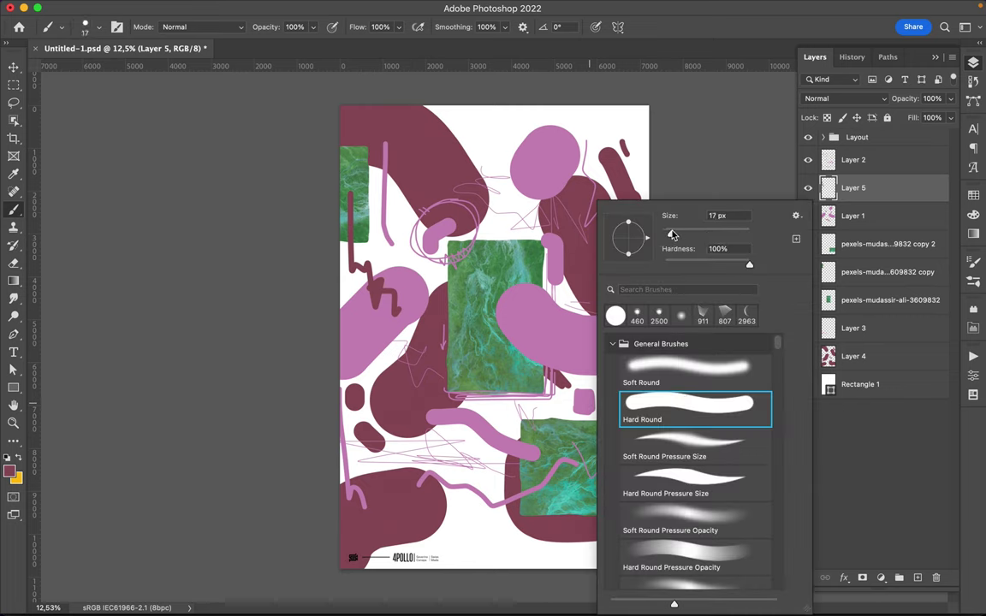
{"action": "left_click", "coordinate": [466, 133]}
{"action": "left_click_drag", "start_coordinate": [463, 128], "coordinate": [489, 161]}
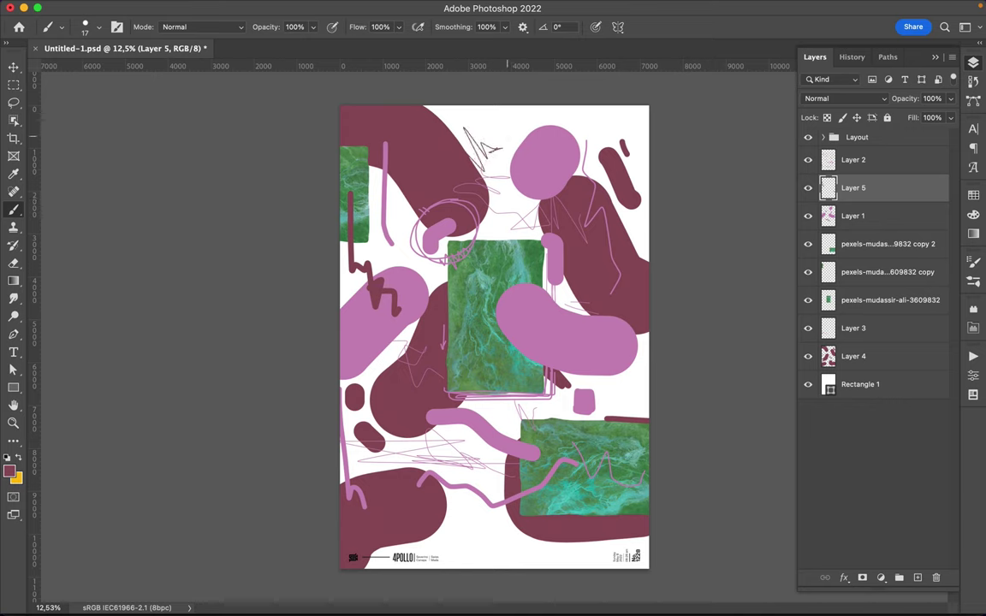
{"action": "left_click_drag", "start_coordinate": [571, 159], "coordinate": [528, 147]}
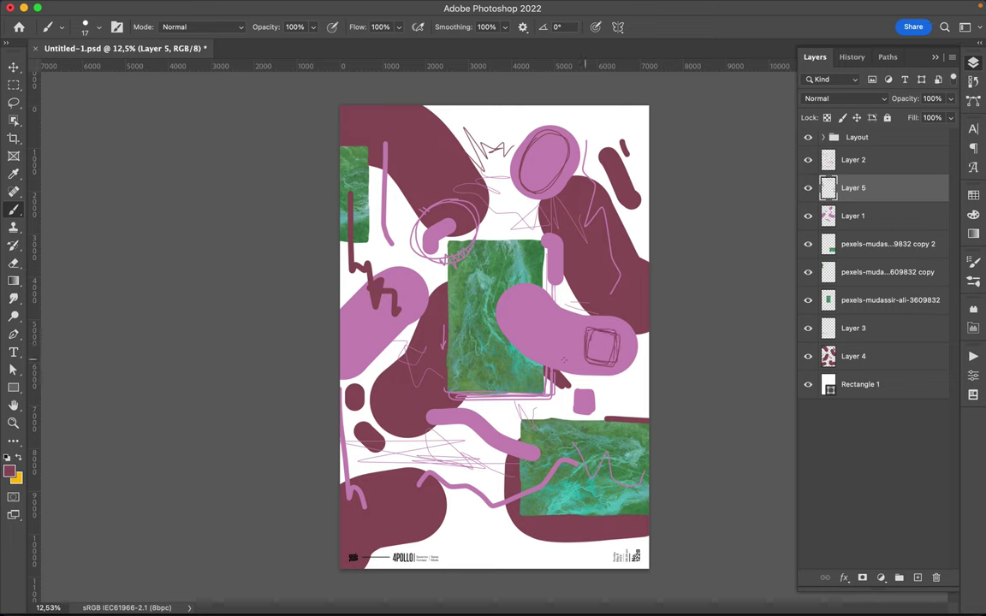
{"action": "left_click_drag", "start_coordinate": [479, 510], "coordinate": [526, 545]}
Copy a round patch of marble to its own layer and move it to the left side
{"action": "key", "text": "l"}
{"action": "left_click", "coordinate": [445, 261], "text": "ctrl"}
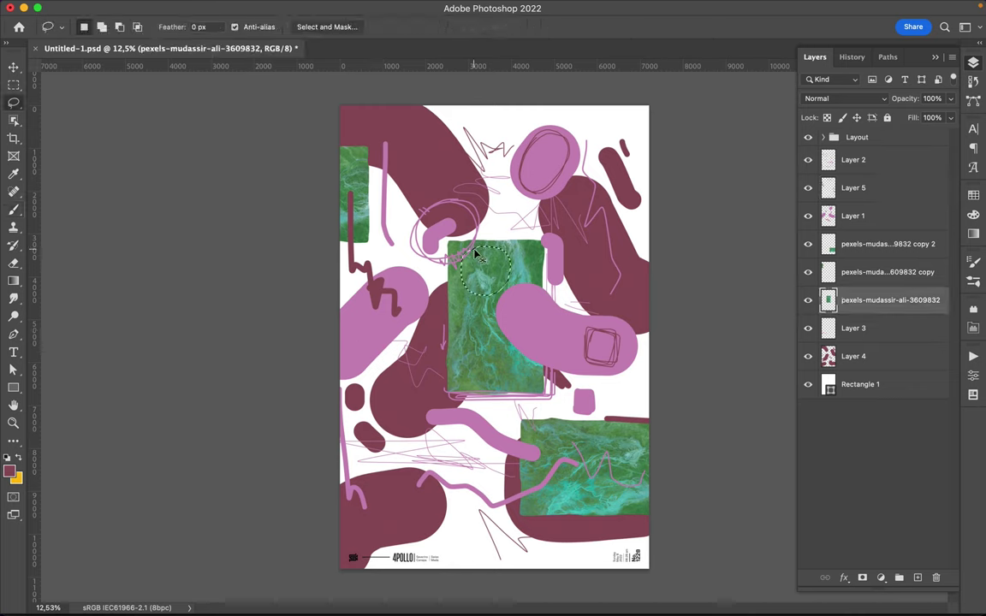
{"action": "key", "text": "ctrl+shift+alt+n"}
{"action": "key", "text": "v"}
{"action": "mouse_move", "coordinate": [492, 267]}
{"action": "left_mouse_down"}
{"action": "mouse_move", "coordinate": [374, 374]}
{"action": "mouse_move", "coordinate": [378, 352]}
{"action": "left_mouse_up"}
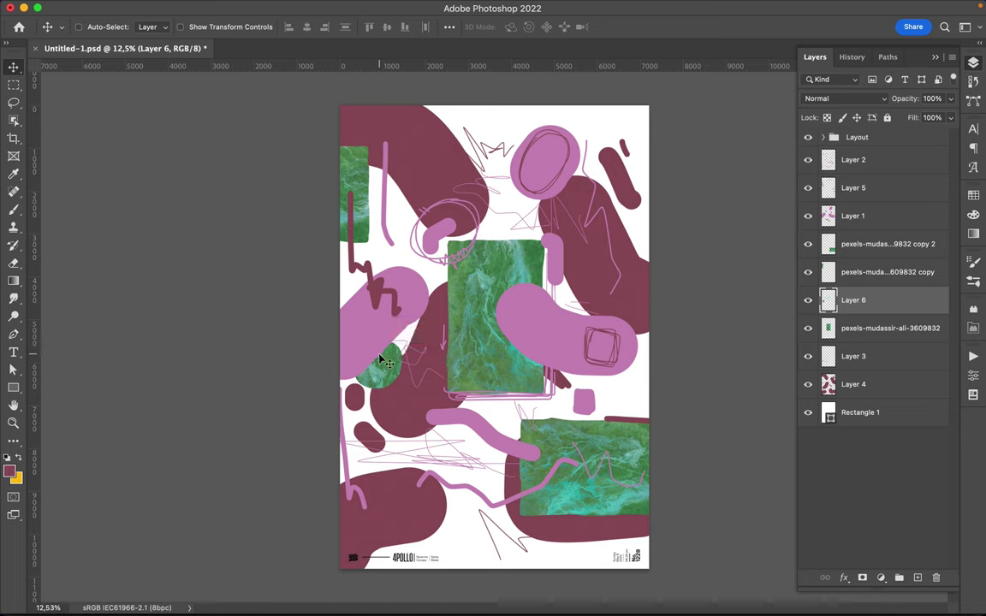
Copy a small square of marble onto a new layer and place it left of the central tile
{"action": "key", "text": "l"}
{"action": "mouse_move", "coordinate": [475, 342]}
{"action": "left_mouse_down"}
{"action": "mouse_move", "coordinate": [530, 268]}
{"action": "mouse_move", "coordinate": [469, 368]}
{"action": "mouse_move", "coordinate": [599, 259]}
{"action": "mouse_move", "coordinate": [387, 517]}
{"action": "left_mouse_up"}
{"action": "left_click", "coordinate": [843, 328]}
{"action": "key", "text": "ctrl+j"}
{"action": "key", "text": "v"}
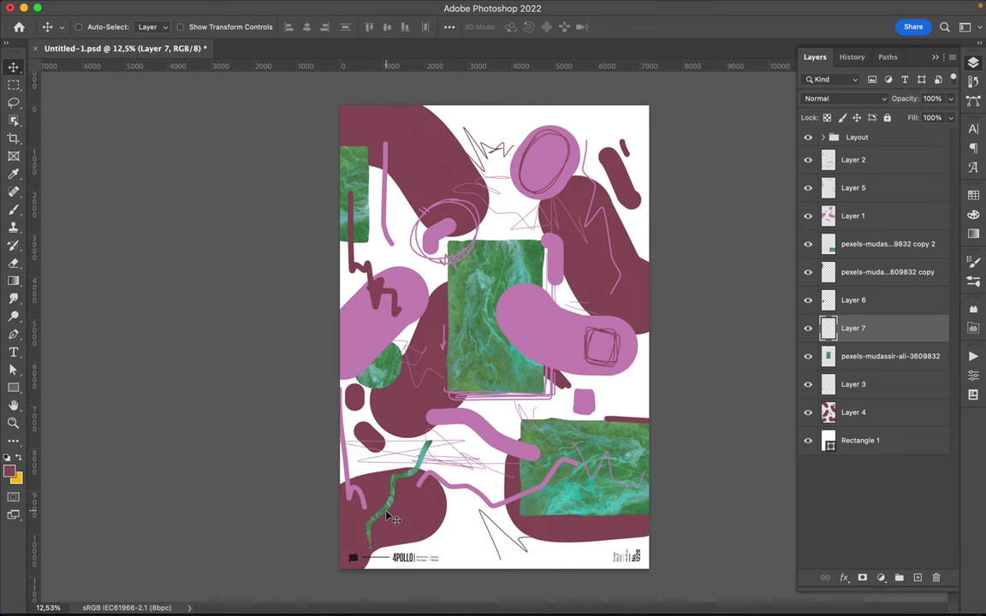
{"action": "key", "text": "Delete"}
{"action": "key", "text": "l"}
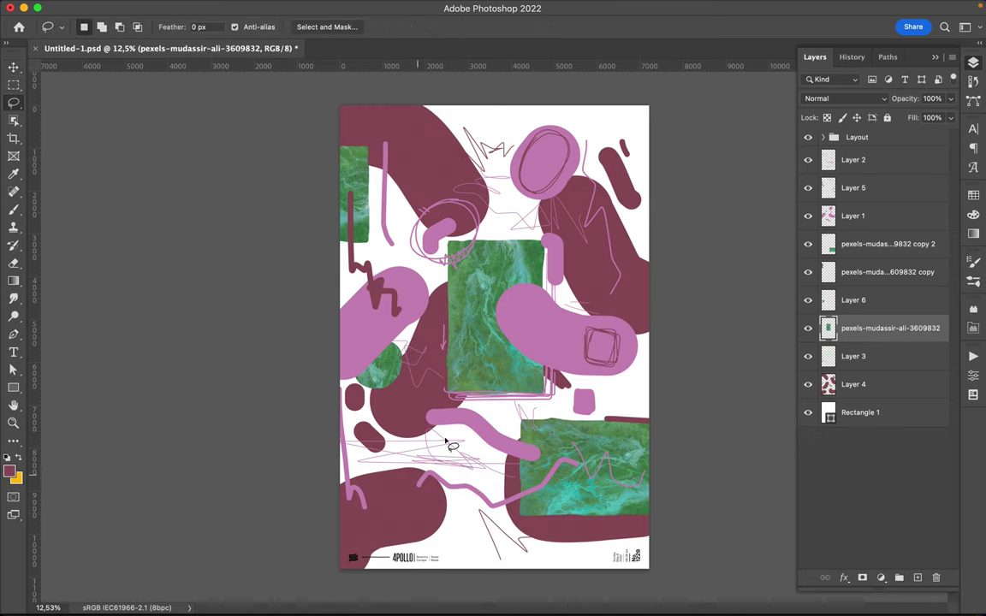
{"action": "key", "text": "ctrl+j"}
{"action": "key", "text": "v"}
{"action": "left_click_drag", "start_coordinate": [459, 383], "coordinate": [400, 401]}
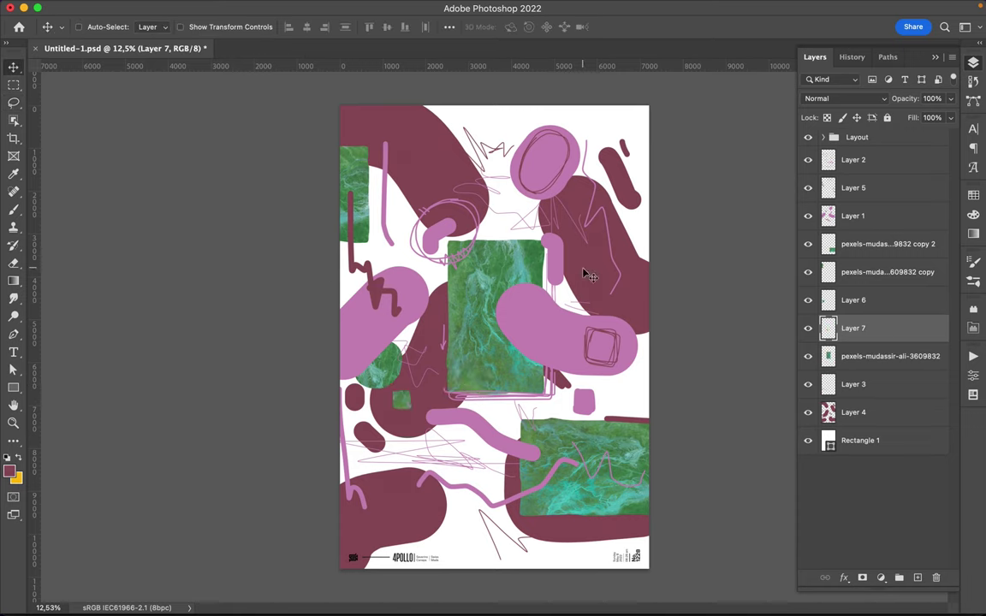
Add an empty Layer 8 and move it up below Layer 2
{"action": "key", "text": "l"}
{"action": "key", "text": "b"}
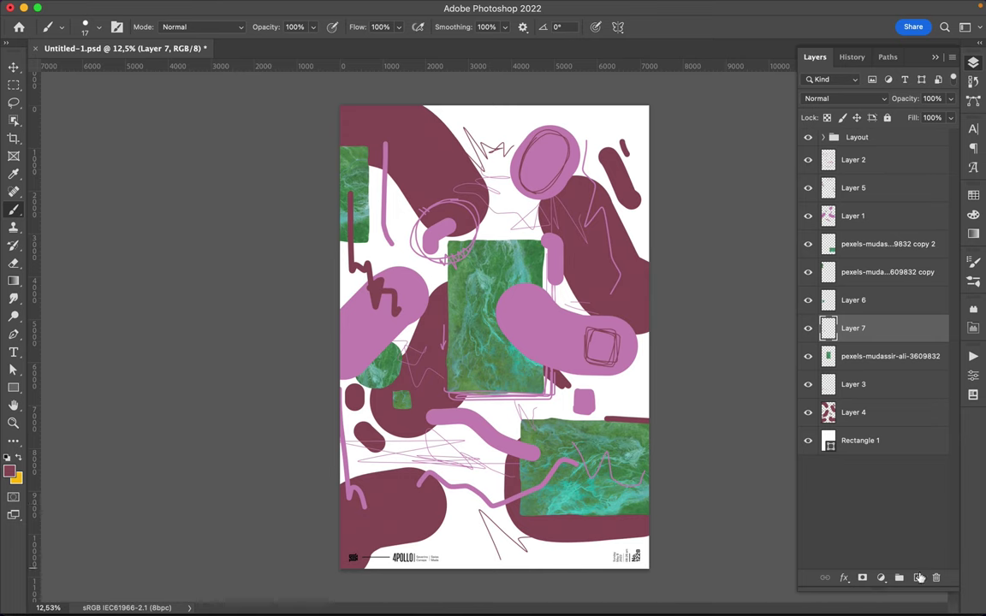
{"action": "key", "text": "ctrl+shift+alt+n"}
{"action": "key", "text": "ctrl+bracketright"}
{"action": "key", "text": "ctrl+bracketright"}
{"action": "key", "text": "ctrl+bracketright"}
{"action": "right_click", "coordinate": [593, 315]}
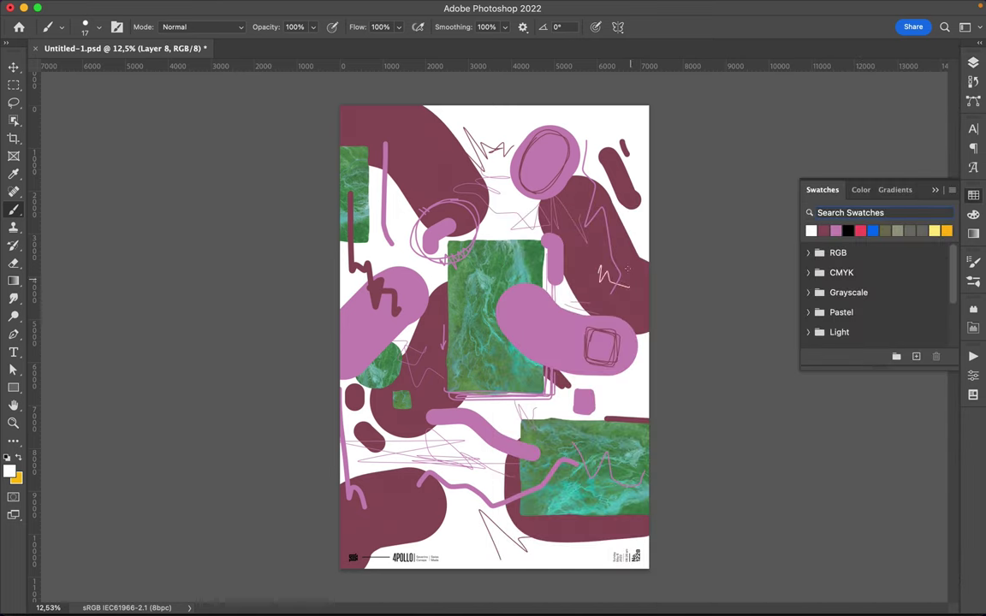
Draw thin 17 px white scribbles: a spiral, a pink-edge line, and lines and a loop on the lower tile
{"action": "left_click_drag", "start_coordinate": [352, 326], "coordinate": [370, 327]}
{"action": "mouse_move", "coordinate": [537, 358]}
{"action": "left_mouse_down"}
{"action": "mouse_move", "coordinate": [497, 298]}
{"action": "mouse_move", "coordinate": [536, 370]}
{"action": "left_mouse_up"}
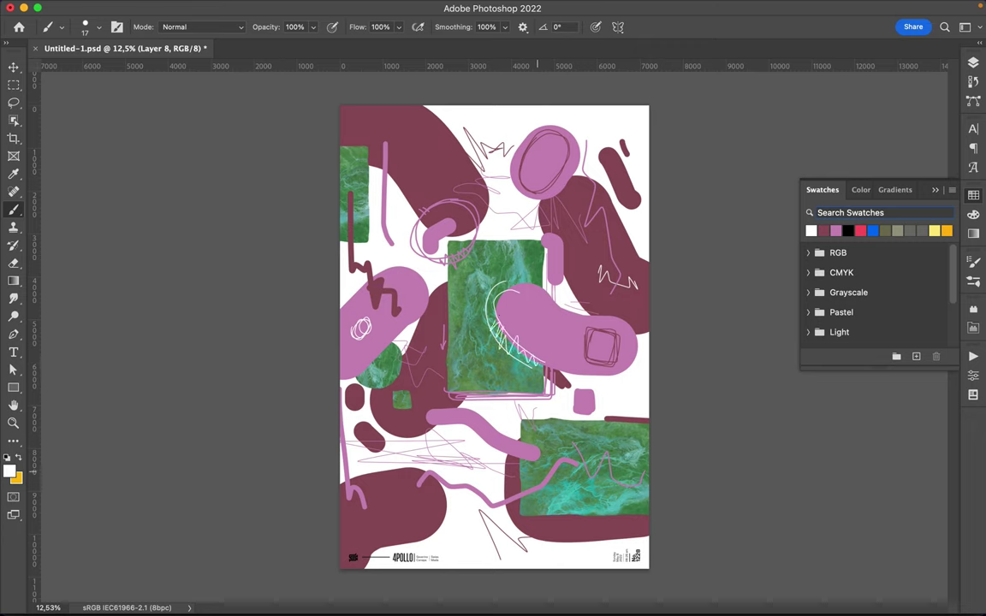
{"action": "left_click_drag", "start_coordinate": [556, 425], "coordinate": [627, 427]}
{"action": "left_click_drag", "start_coordinate": [556, 426], "coordinate": [544, 443]}
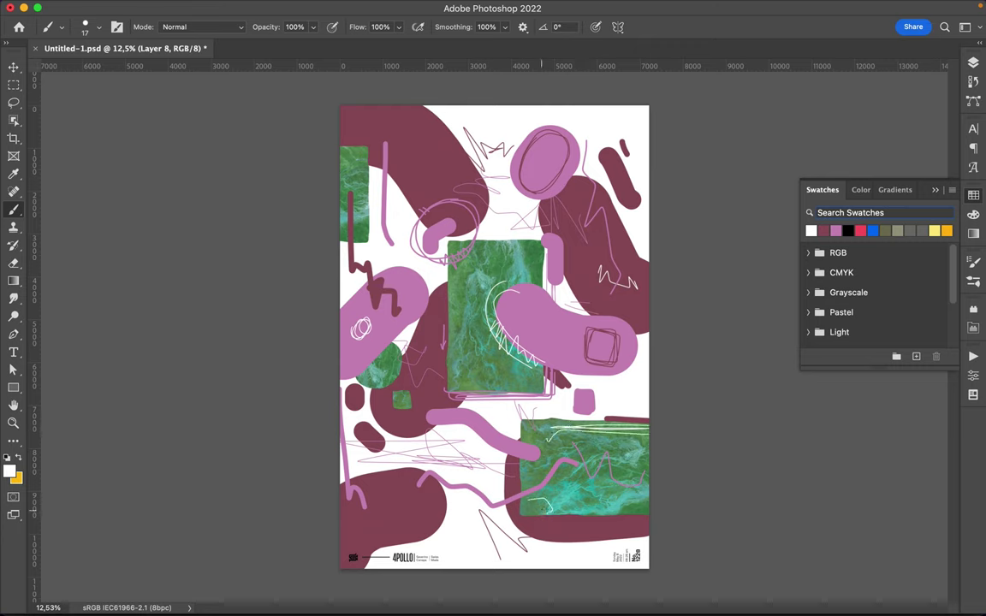
{"action": "mouse_move", "coordinate": [530, 503]}
{"action": "left_mouse_down"}
{"action": "mouse_move", "coordinate": [548, 505]}
{"action": "mouse_move", "coordinate": [539, 512]}
{"action": "left_mouse_up"}
Enlarge the brush to 105 px and paint a white triangle and white zigzags
{"action": "right_click", "coordinate": [375, 516]}
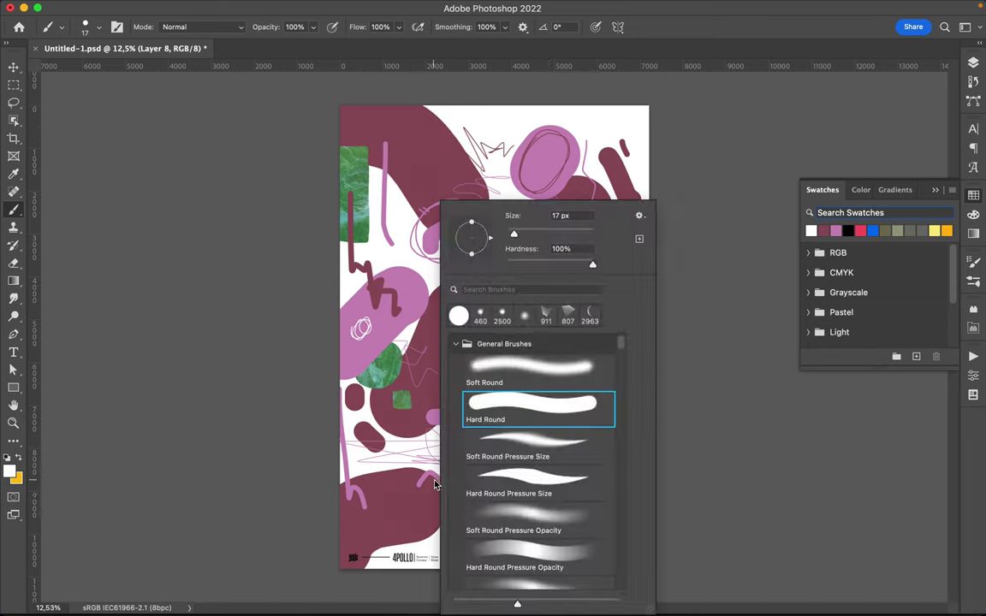
{"action": "left_click_drag", "start_coordinate": [485, 210], "coordinate": [503, 210]}
{"action": "left_click", "coordinate": [390, 490]}
{"action": "left_click_drag", "start_coordinate": [390, 492], "coordinate": [409, 509]}
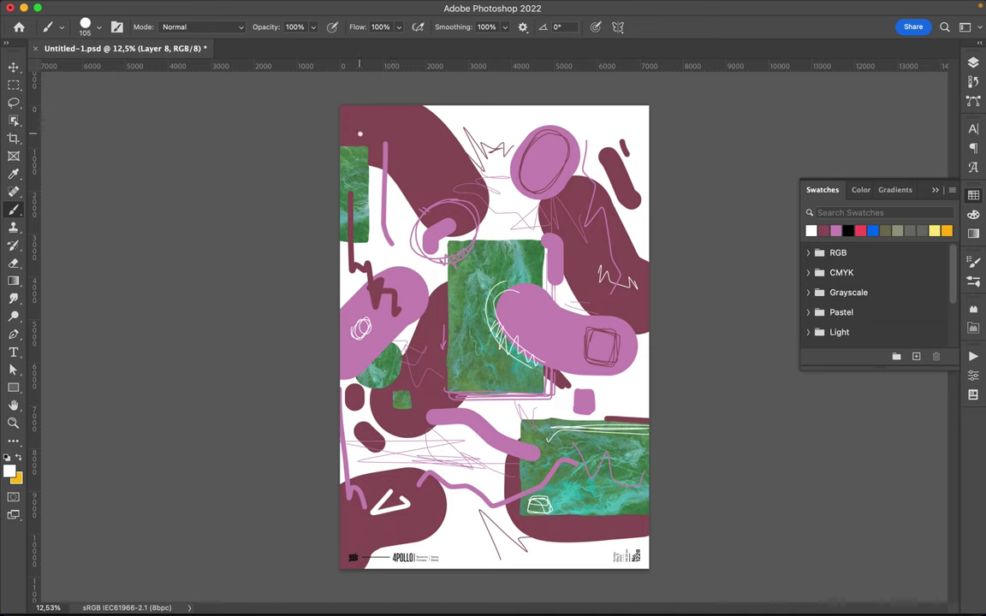
{"action": "left_click_drag", "start_coordinate": [359, 134], "coordinate": [438, 136]}
{"action": "mouse_move", "coordinate": [474, 270]}
{"action": "left_mouse_down"}
{"action": "mouse_move", "coordinate": [462, 295]}
{"action": "mouse_move", "coordinate": [432, 308]}
{"action": "left_mouse_up"}
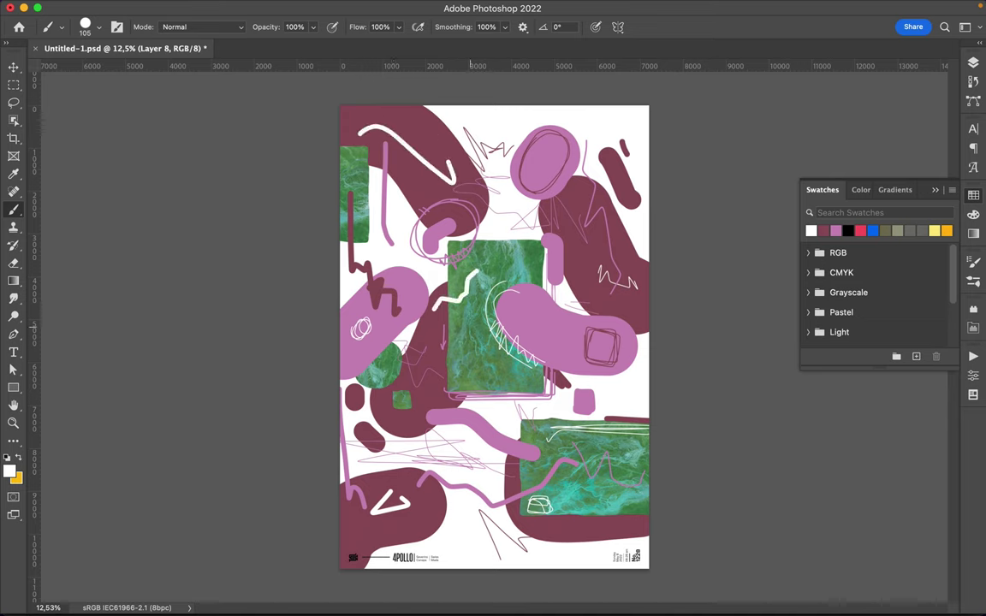
Add bold white dashes across the tiles, blobs and right capsule, plus a pink-oval highlight
{"action": "left_click_drag", "start_coordinate": [459, 359], "coordinate": [459, 377]}
{"action": "left_click_drag", "start_coordinate": [454, 372], "coordinate": [453, 389]}
{"action": "left_click_drag", "start_coordinate": [396, 326], "coordinate": [374, 344]}
{"action": "mouse_move", "coordinate": [560, 508]}
{"action": "left_mouse_down"}
{"action": "mouse_move", "coordinate": [597, 508]}
{"action": "mouse_move", "coordinate": [621, 524]}
{"action": "left_mouse_up"}
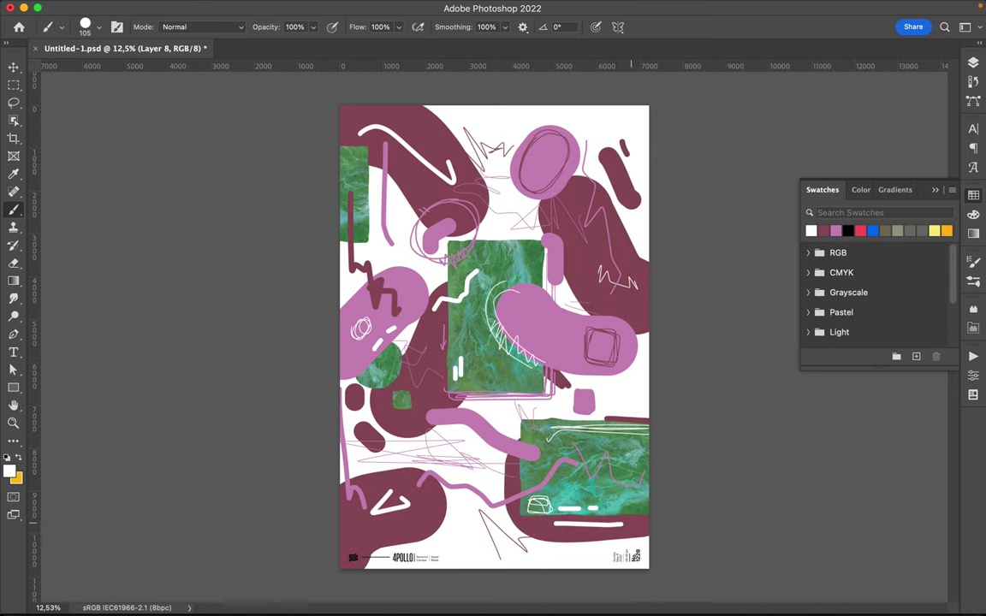
{"action": "left_click_drag", "start_coordinate": [400, 152], "coordinate": [422, 170]}
{"action": "left_click_drag", "start_coordinate": [392, 127], "coordinate": [406, 139]}
{"action": "left_click_drag", "start_coordinate": [535, 173], "coordinate": [548, 150]}
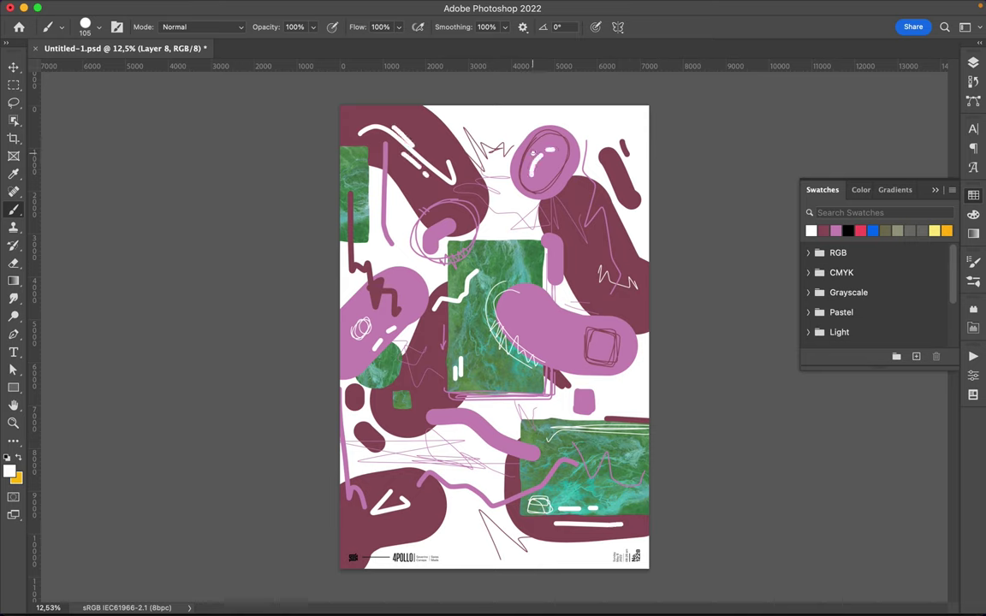
{"action": "mouse_move", "coordinate": [613, 165]}
{"action": "left_mouse_down"}
{"action": "mouse_move", "coordinate": [621, 183]}
{"action": "mouse_move", "coordinate": [607, 209]}
{"action": "left_mouse_up"}
Shrink the brush to 31 px and paint a small white circle and short strokes
{"action": "right_click", "coordinate": [560, 174]}
{"action": "key", "text": "Return"}
{"action": "left_click_drag", "start_coordinate": [527, 440], "coordinate": [528, 440]}
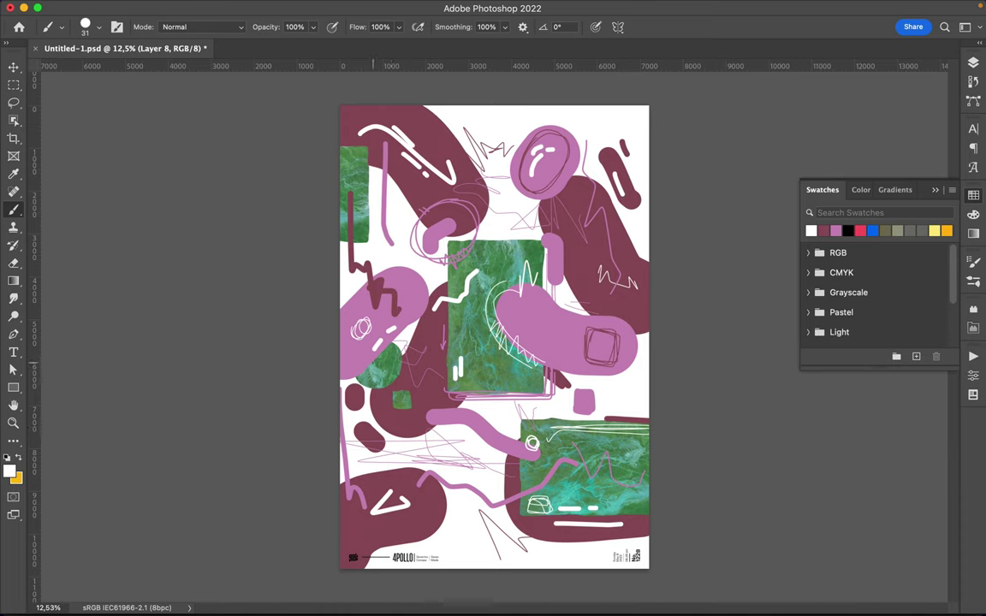
{"action": "left_click_drag", "start_coordinate": [379, 364], "coordinate": [341, 367]}
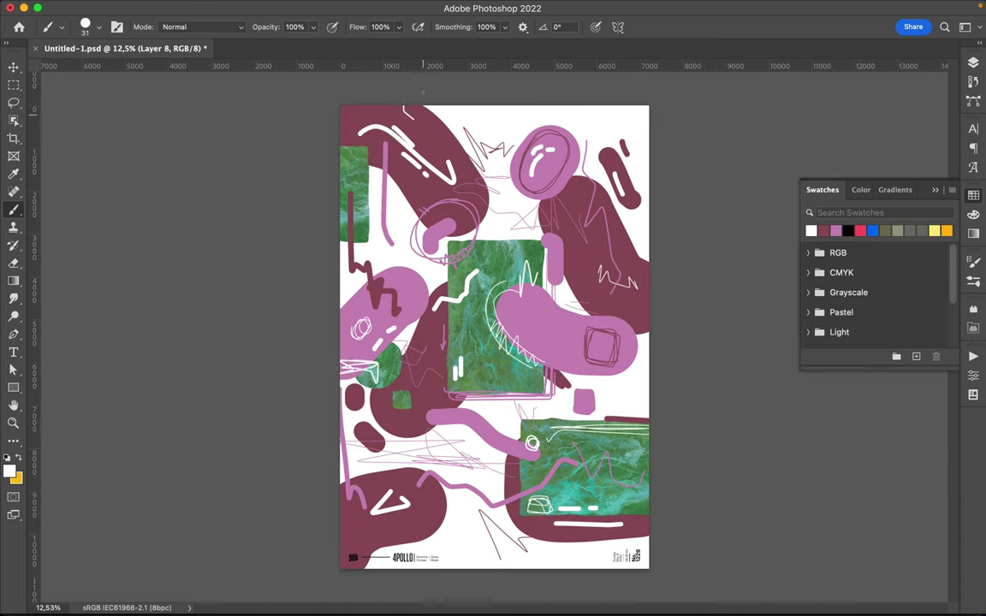
{"action": "left_click_drag", "start_coordinate": [435, 363], "coordinate": [435, 382]}
{"action": "left_click_drag", "start_coordinate": [514, 474], "coordinate": [531, 476]}
{"action": "left_click_drag", "start_coordinate": [626, 505], "coordinate": [625, 523]}
Paint light white zigzags and freehand lines on the right maroon shape, replacing a denser scribble
{"action": "left_click_drag", "start_coordinate": [581, 257], "coordinate": [586, 252]}
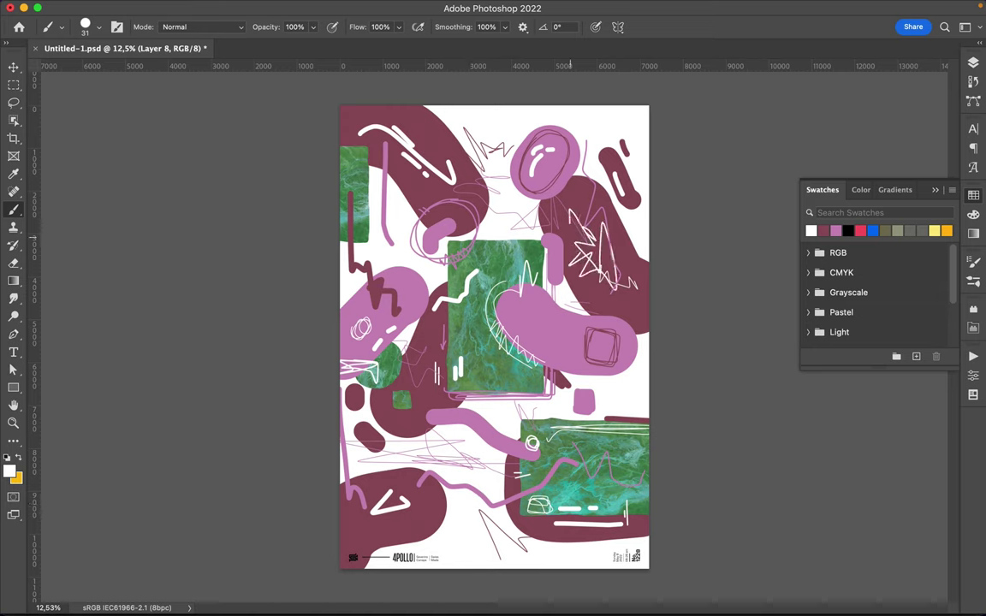
{"action": "key", "text": "ctrl+z"}
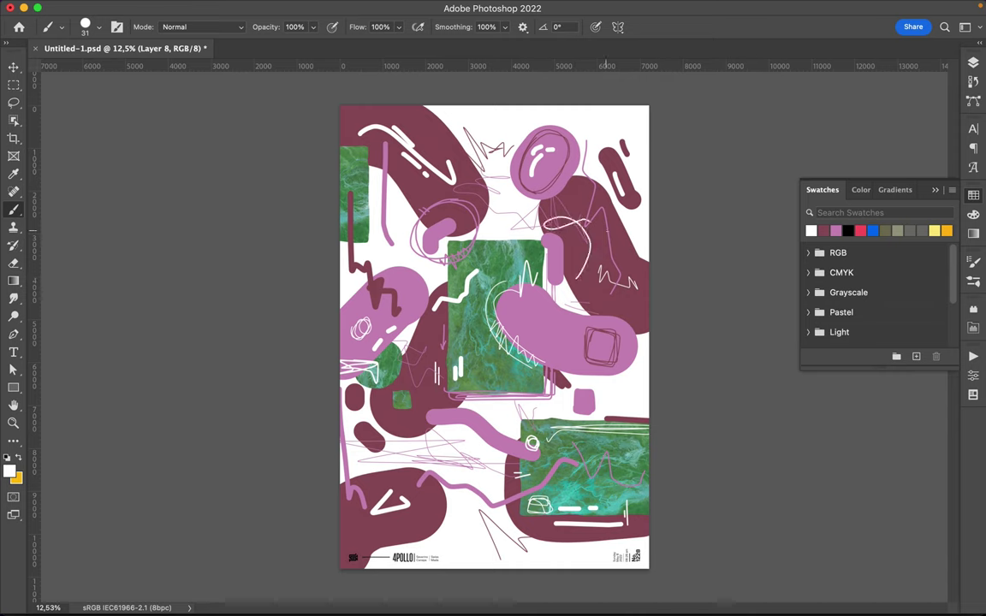
{"action": "left_click_drag", "start_coordinate": [589, 224], "coordinate": [573, 205]}
{"action": "key", "text": "v"}
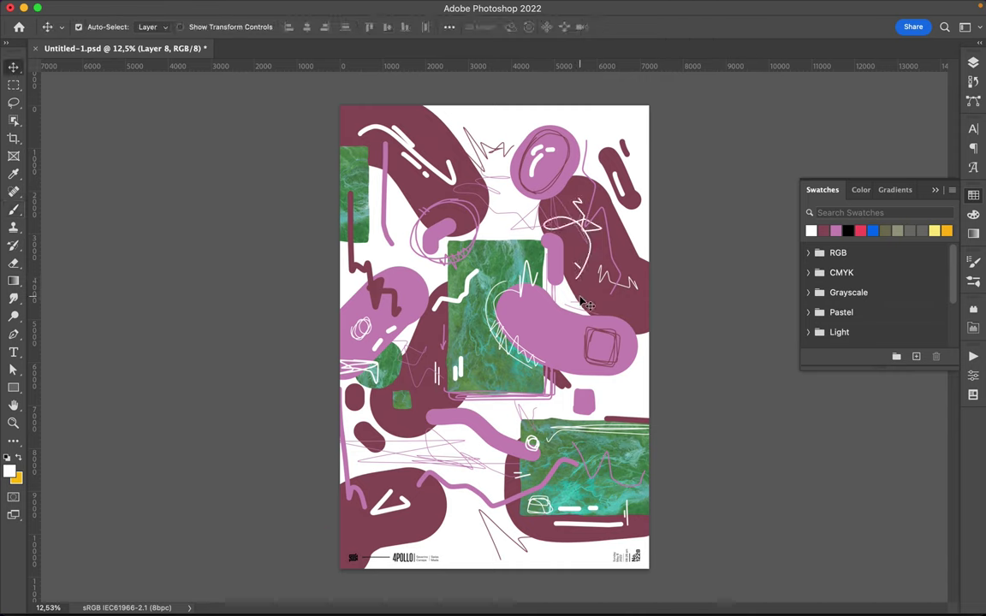
{"action": "key", "text": "b"}
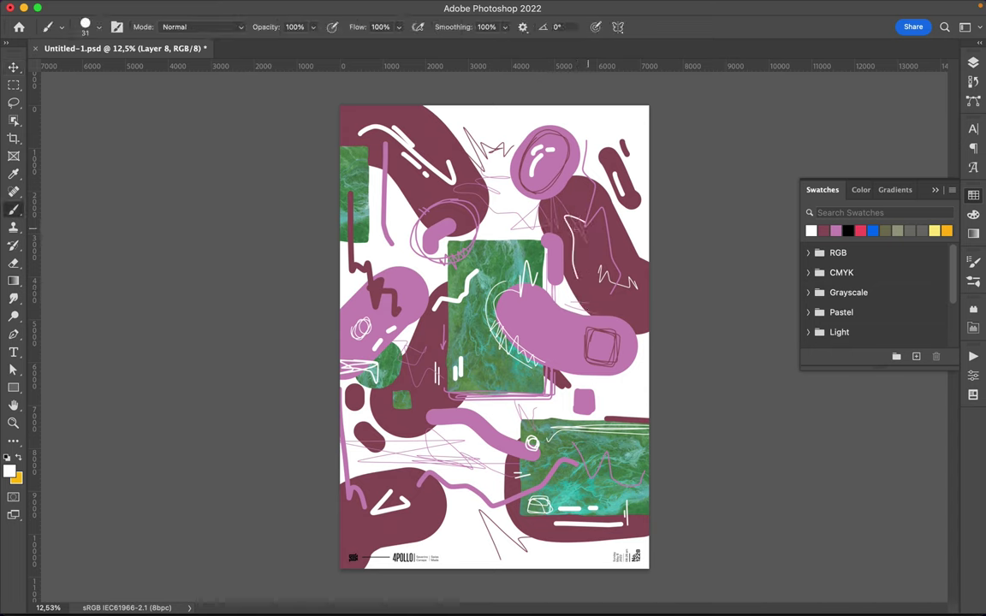
{"action": "mouse_move", "coordinate": [625, 257]}
{"action": "left_mouse_down"}
{"action": "mouse_move", "coordinate": [581, 283]}
{"action": "mouse_move", "coordinate": [582, 253]}
{"action": "left_mouse_up"}
Save the finished poster with Cmd+S
{"action": "key", "text": "super+s"}
{"action": "left_click", "coordinate": [674, 7]}
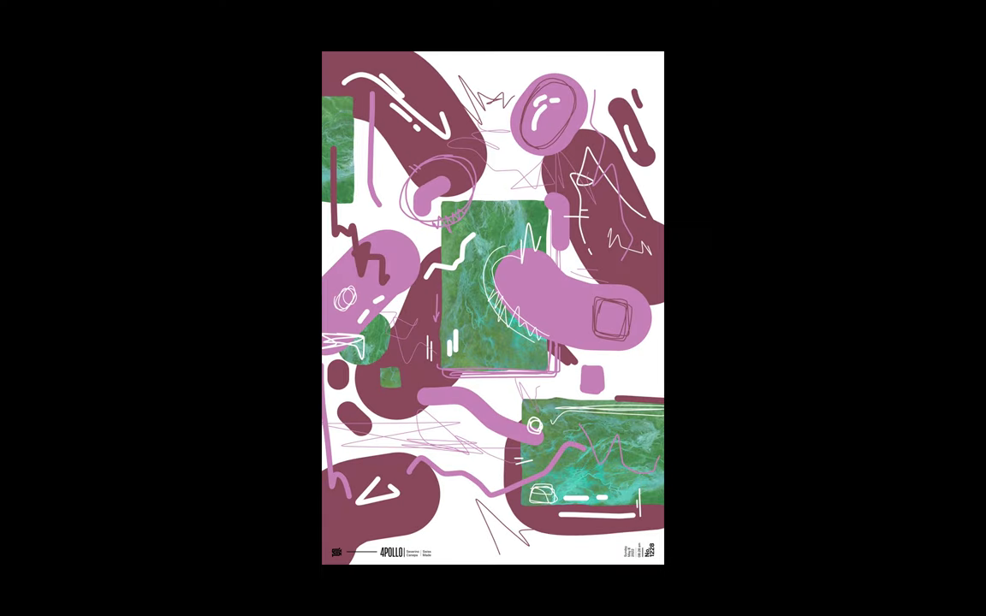